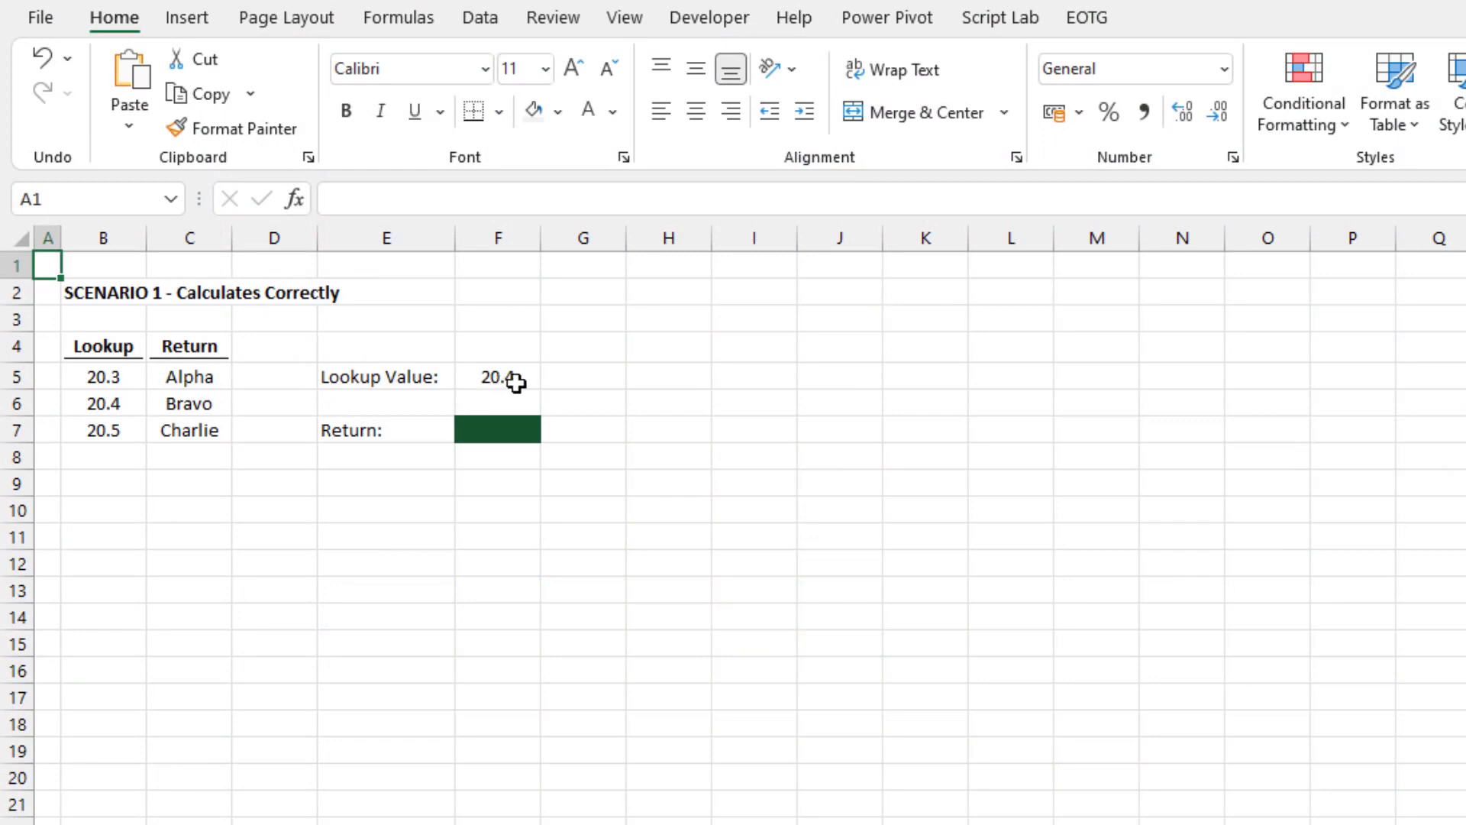
- Review the lookup value 20.4 in F5 and the Lookup and Return values in B5:C7
{"action": "left_click", "coordinate": [498, 377]}
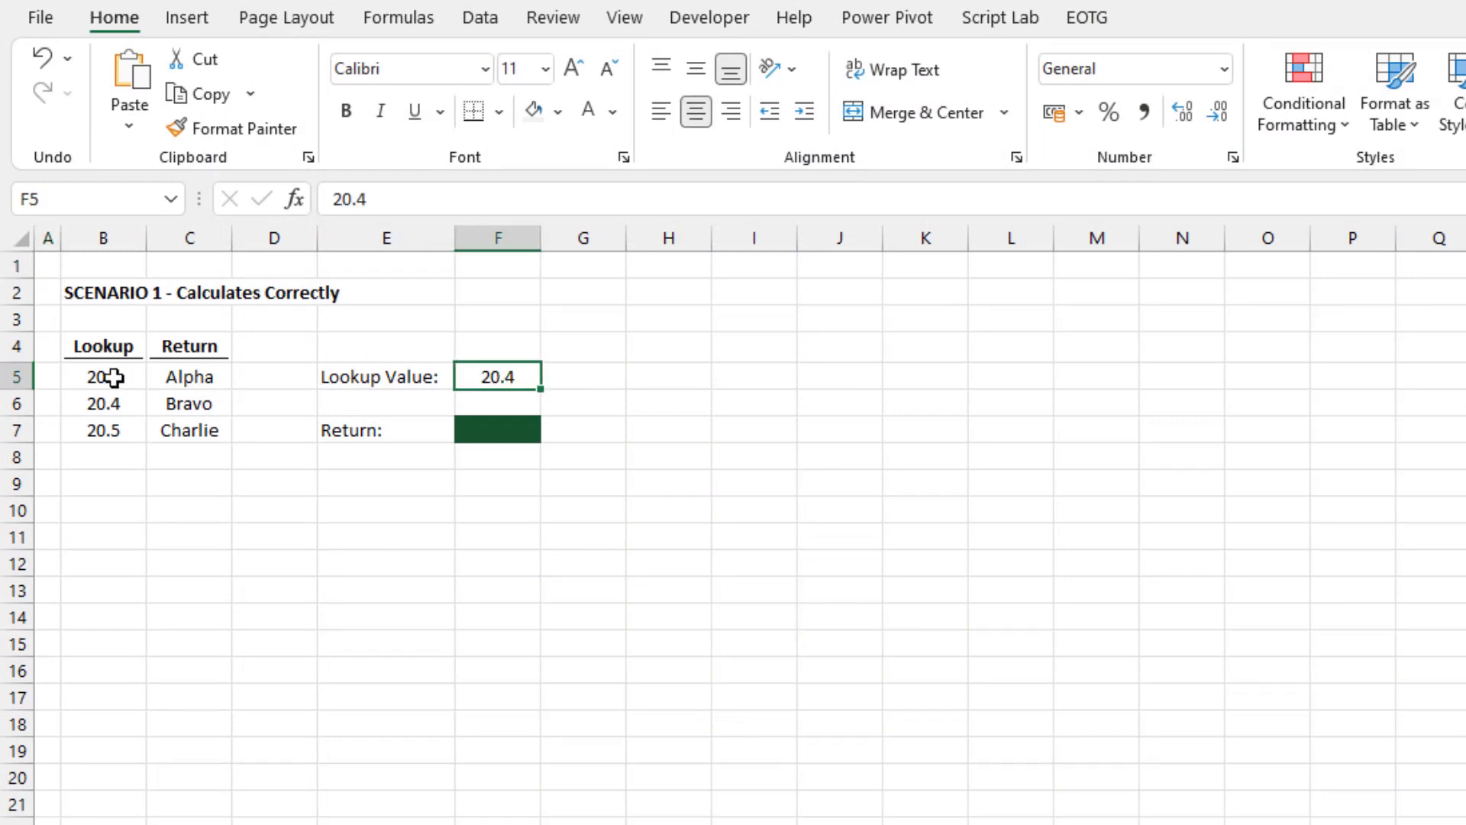
{"action": "left_click_drag", "start_coordinate": [107, 376], "coordinate": [113, 430]}
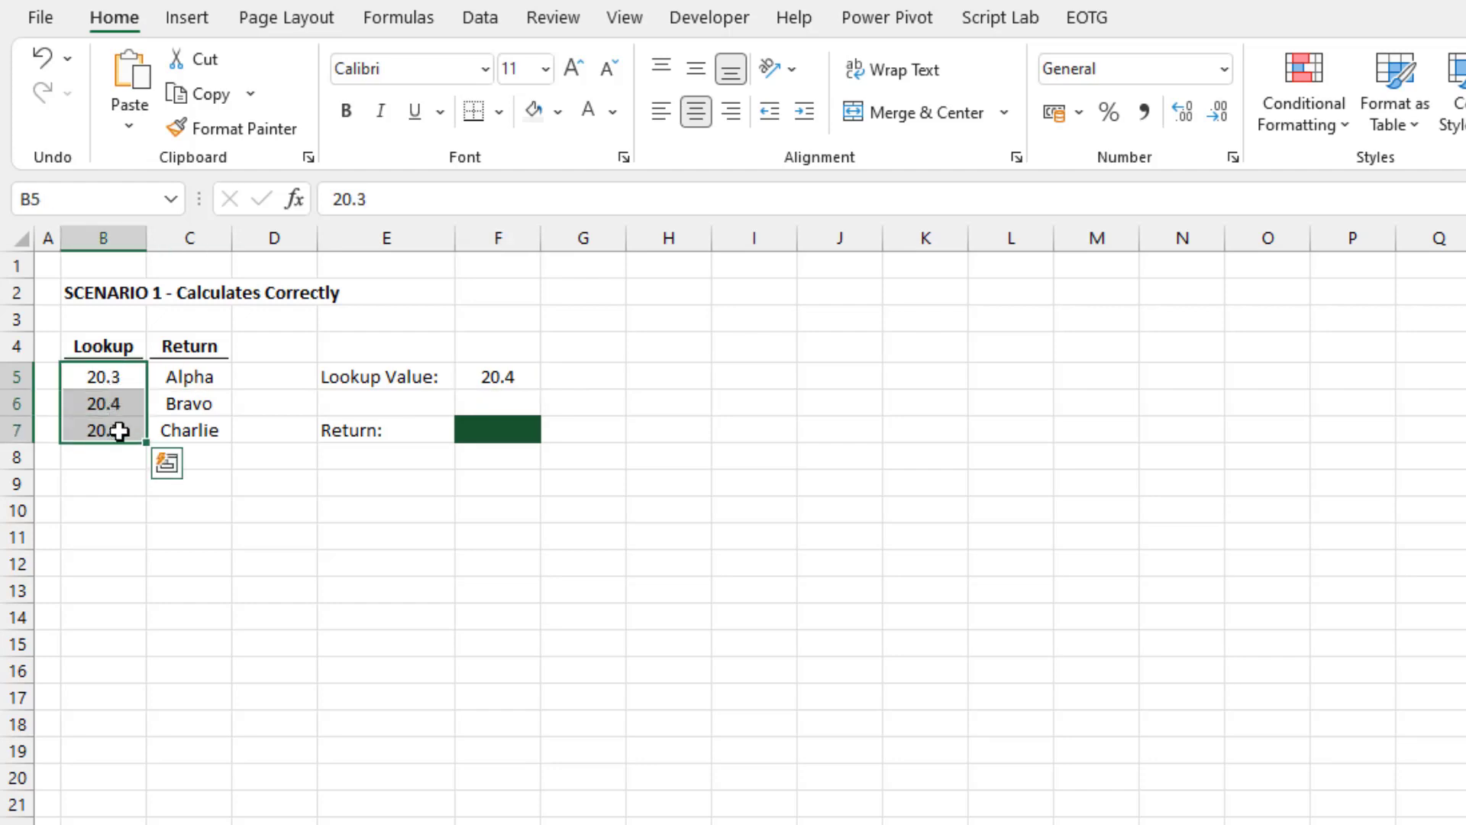
{"action": "left_click", "coordinate": [203, 377]}
{"action": "left_click_drag", "start_coordinate": [203, 377], "coordinate": [207, 424]}
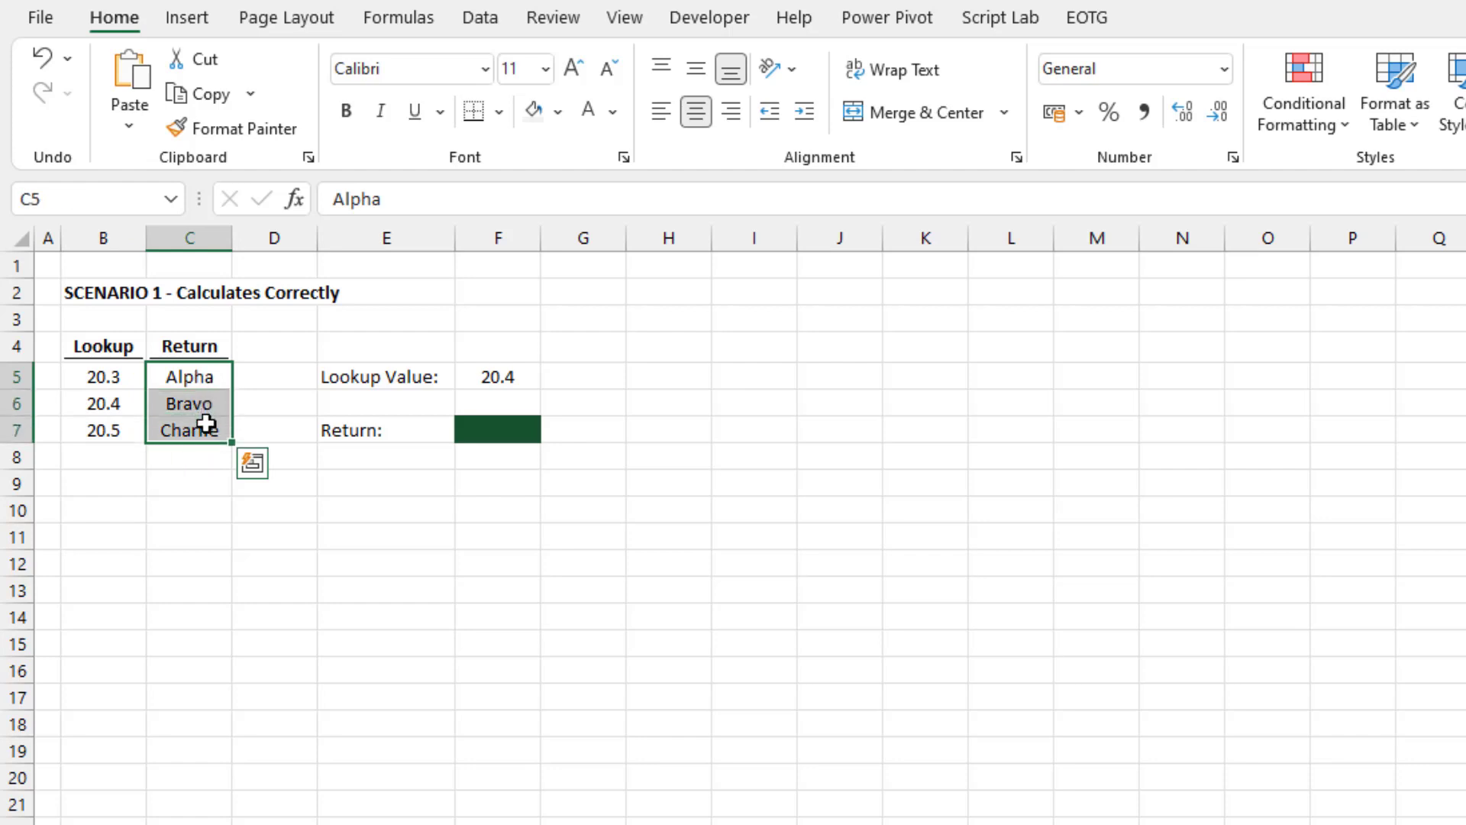
- Enter =VLOOKUP(F5,B5:C7,2,FALSE) in F7, which returns Bravo from C6
{"action": "left_click", "coordinate": [469, 426]}
{"action": "left_click", "coordinate": [439, 209]}
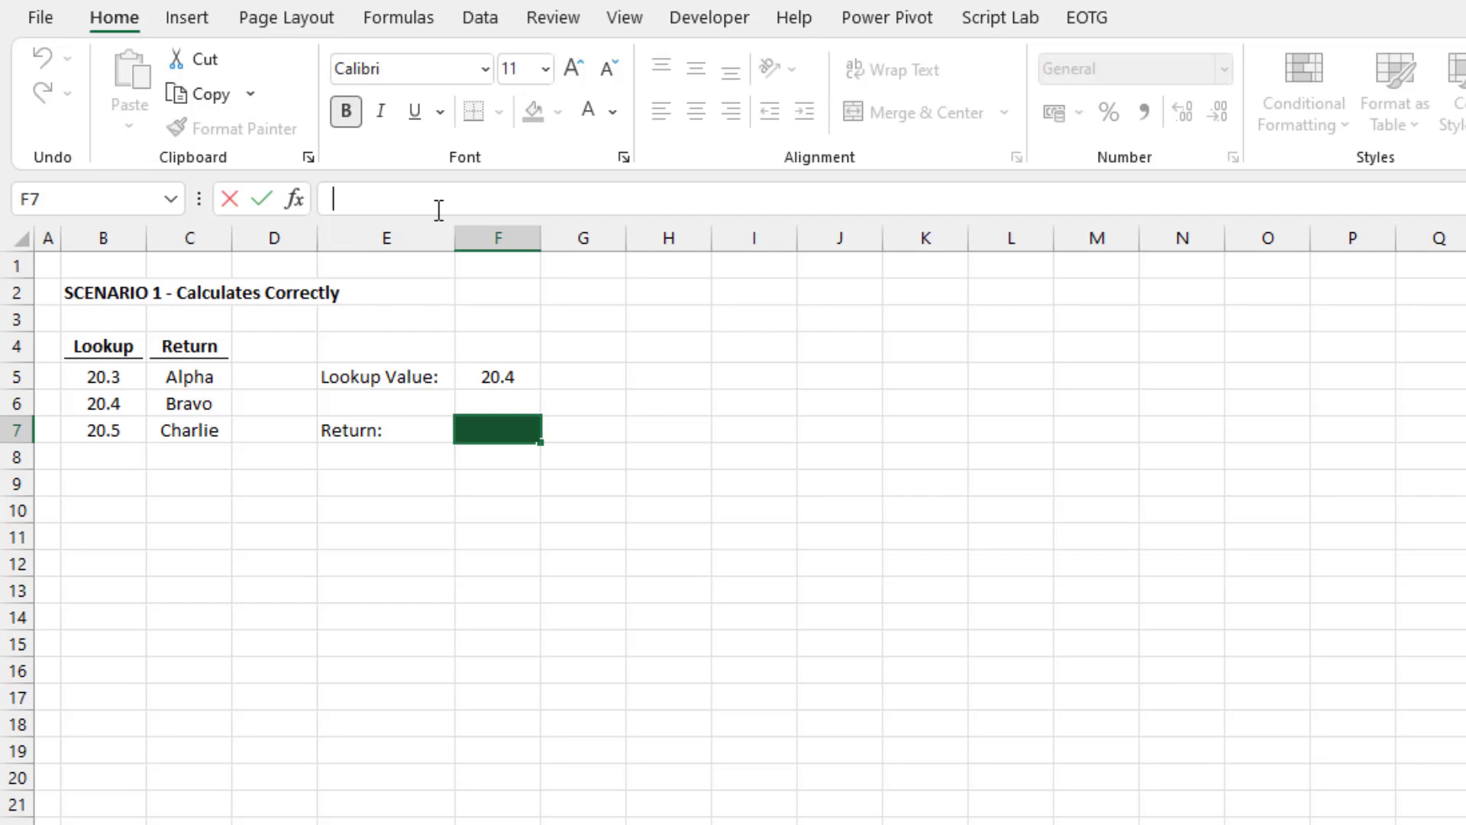
{"action": "type", "text": "="}
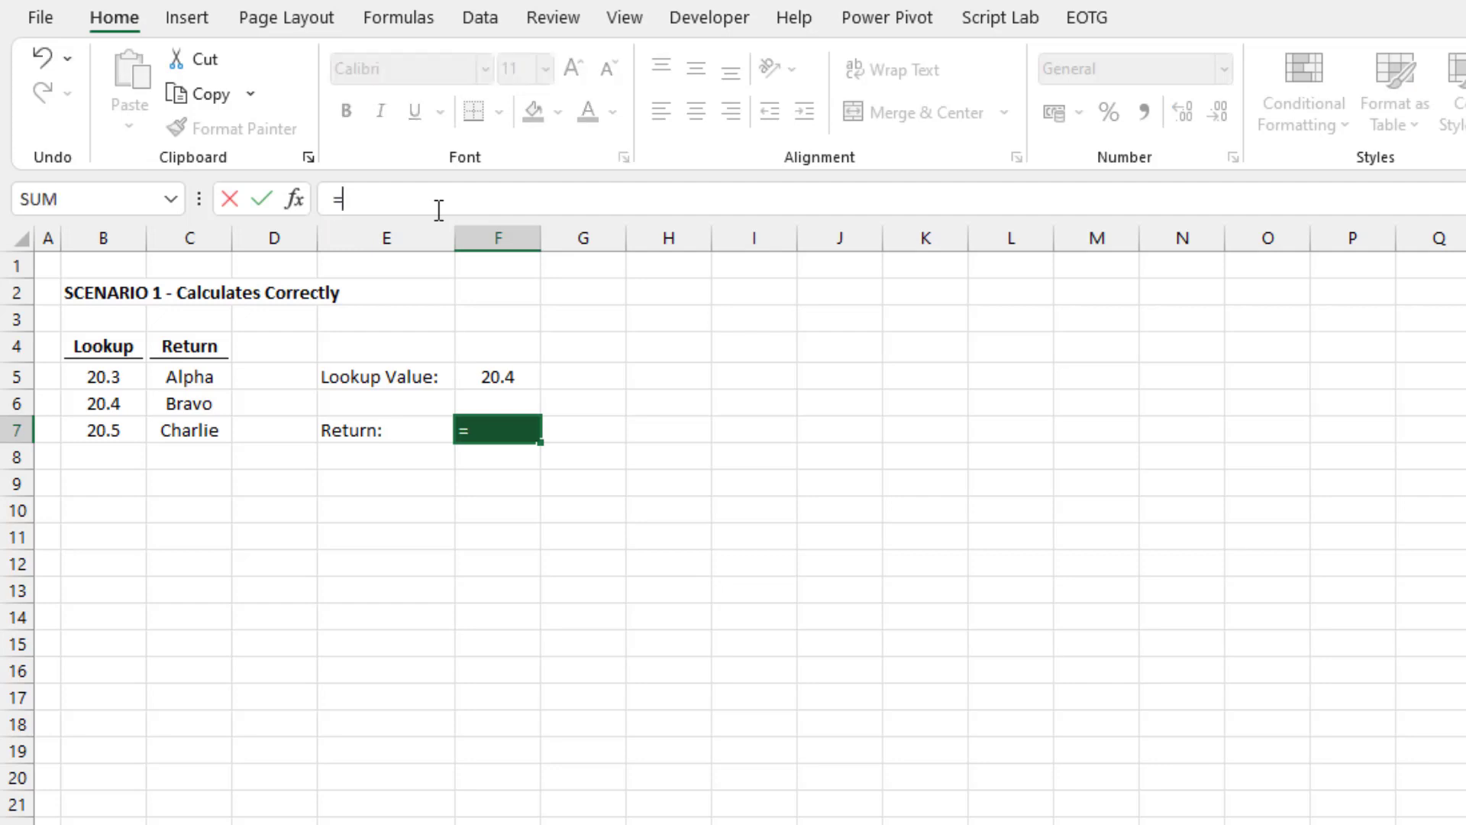
{"action": "type", "text": "VLOOK"}
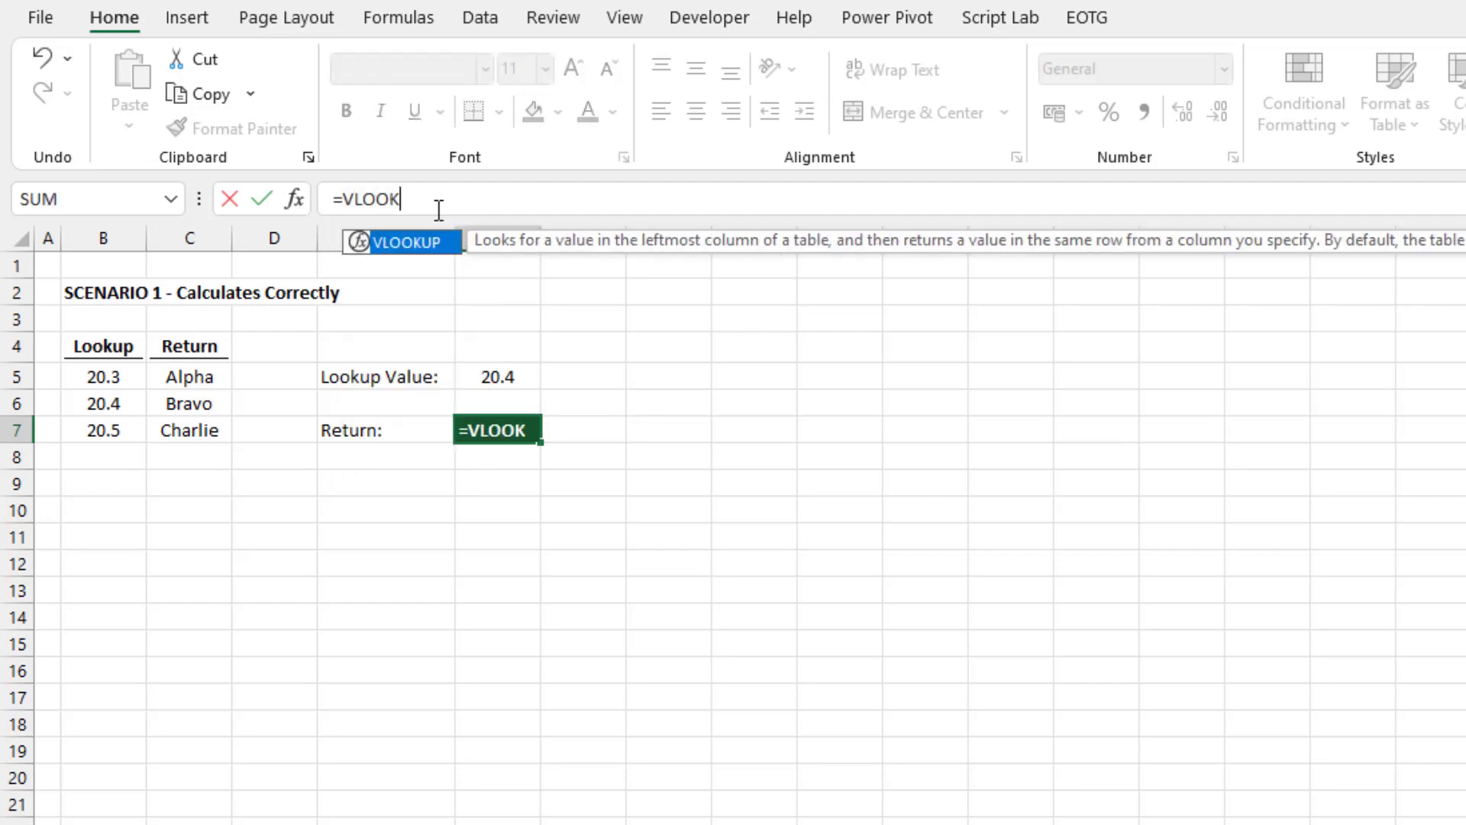
{"action": "type", "text": "UP("}
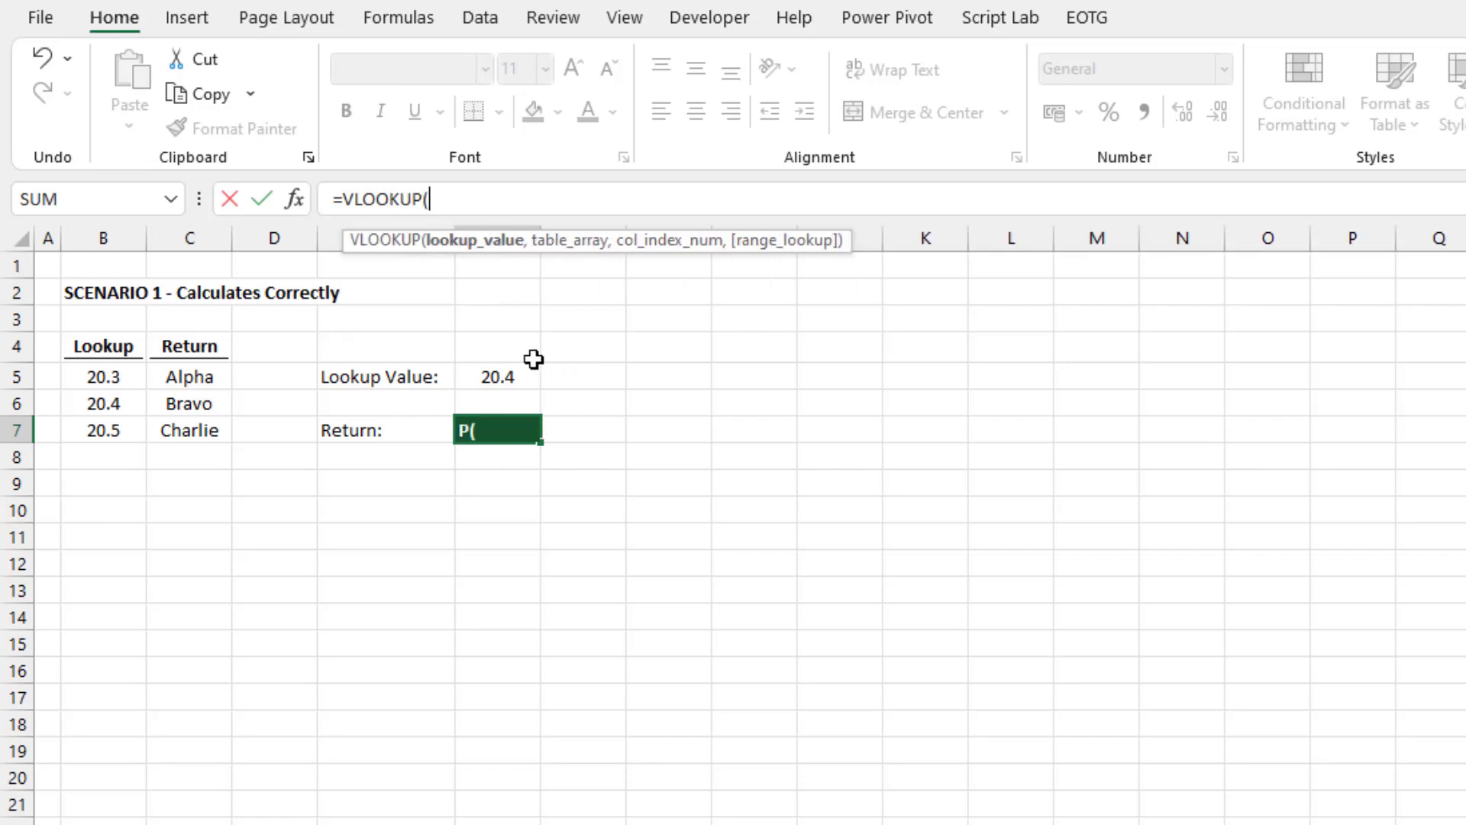
{"action": "left_click", "coordinate": [514, 373]}
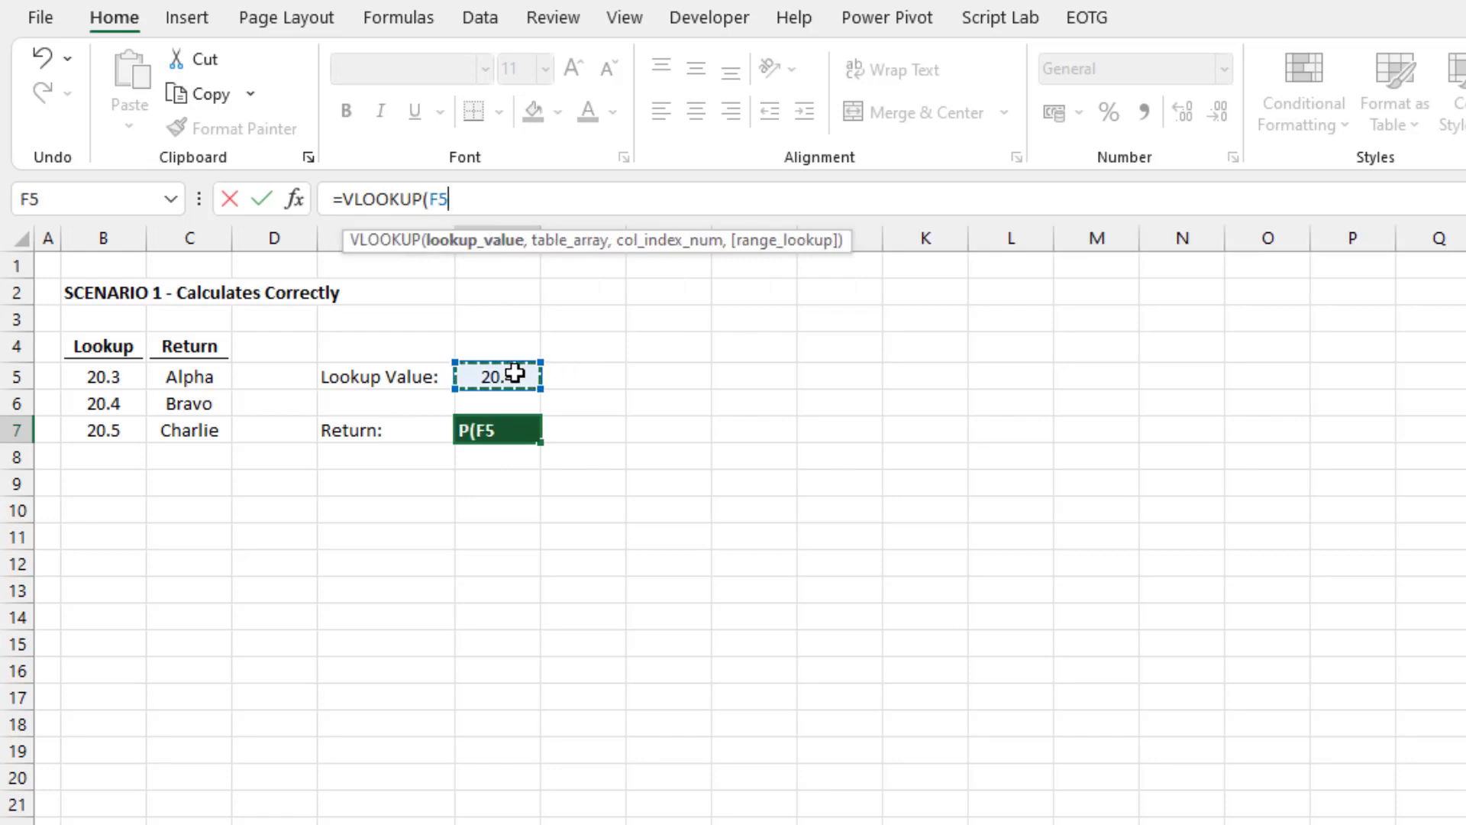
{"action": "type", "text": ","}
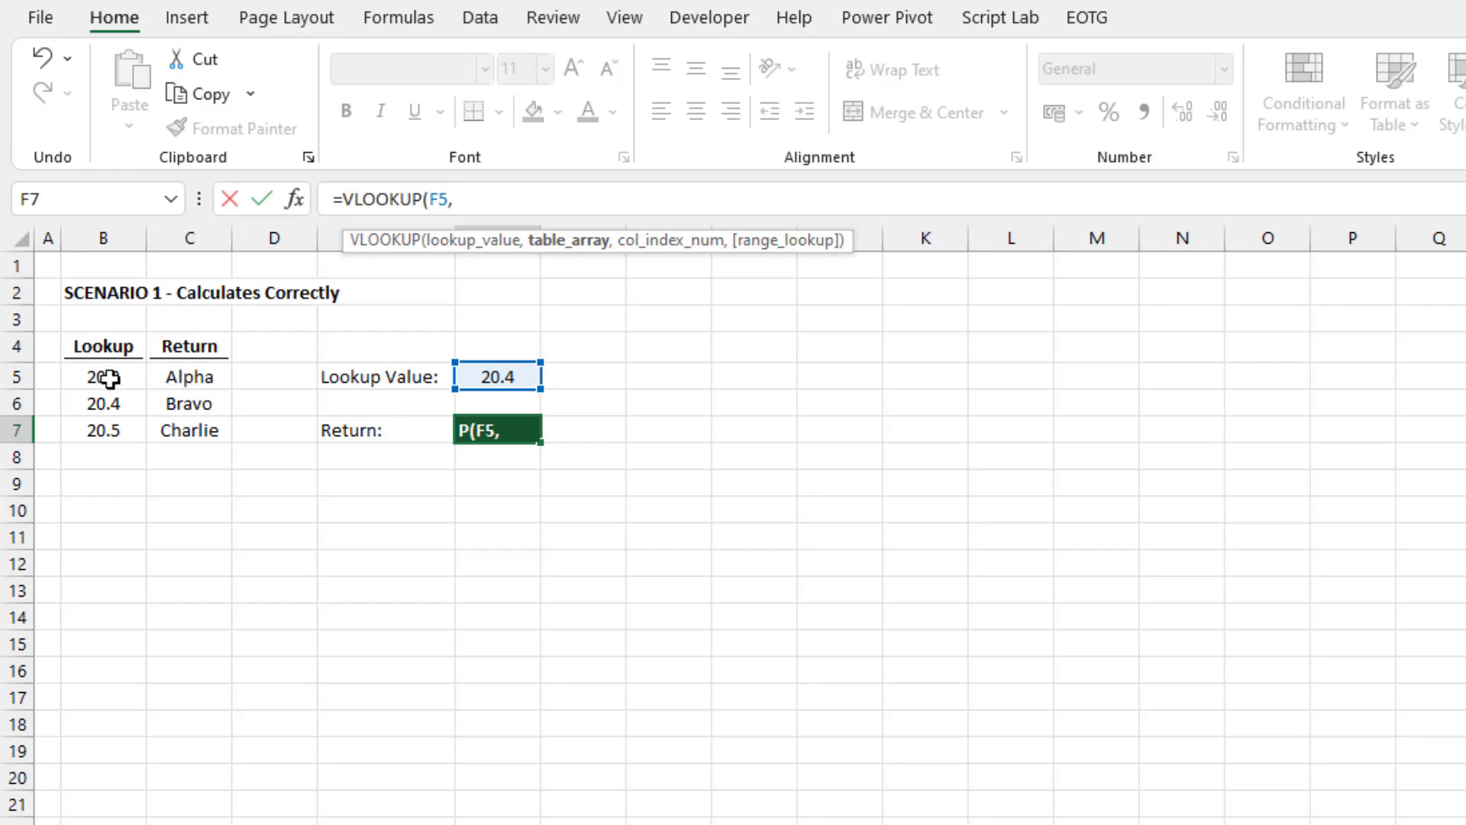
{"action": "left_click_drag", "start_coordinate": [108, 380], "coordinate": [191, 422]}
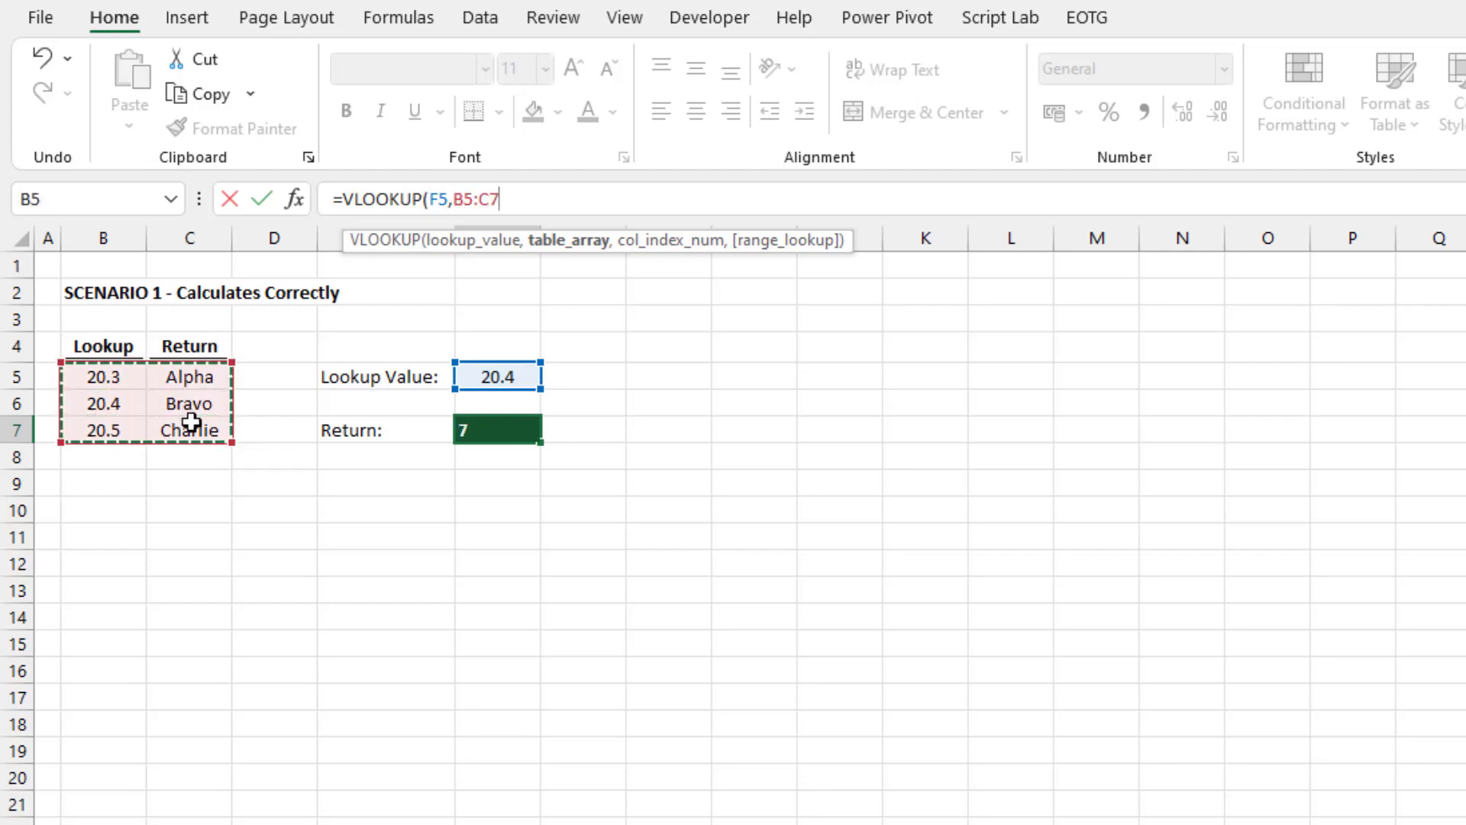
{"action": "type", "text": ","}
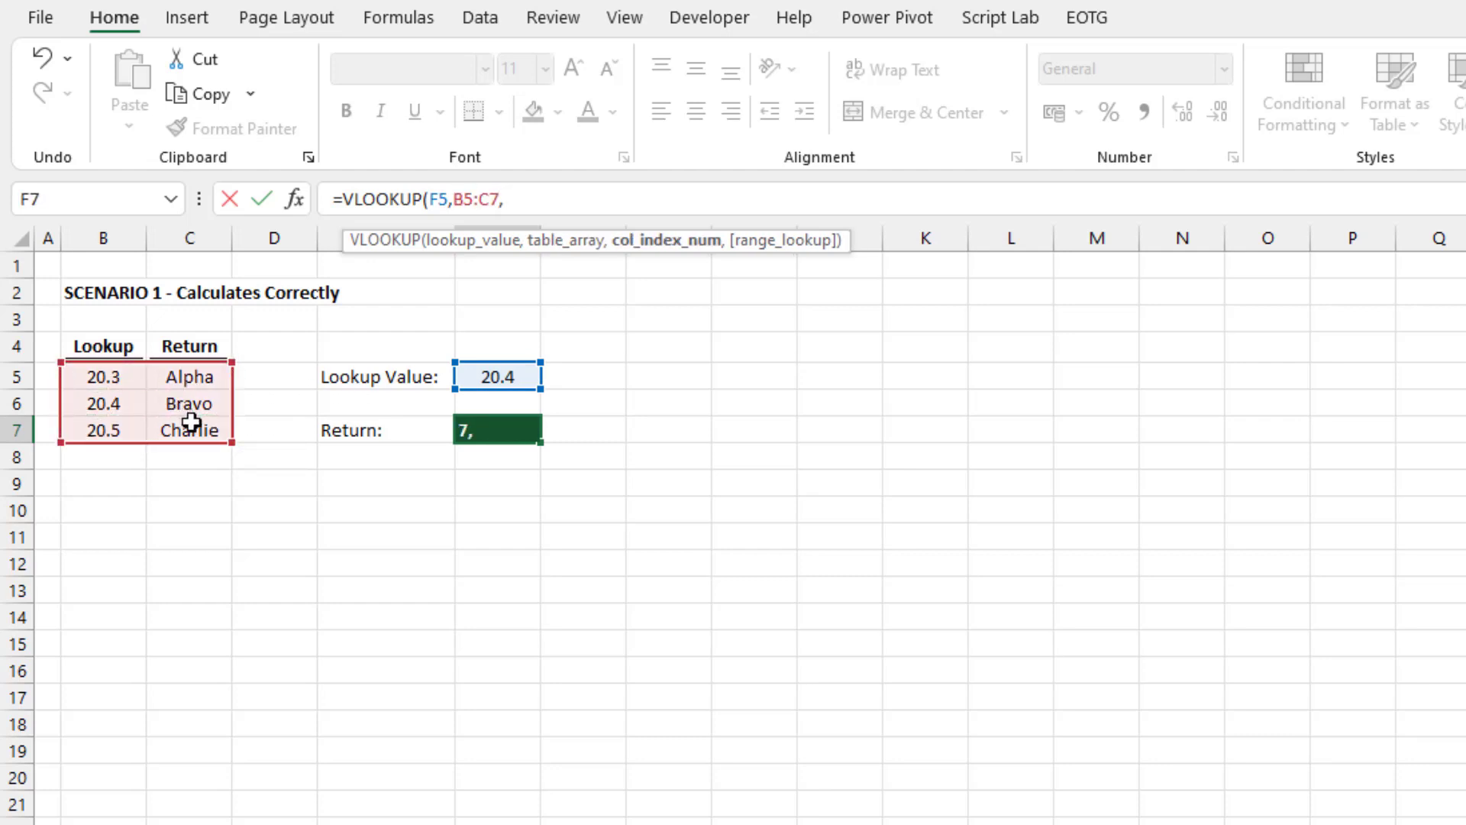
{"action": "type", "text": "2,"}
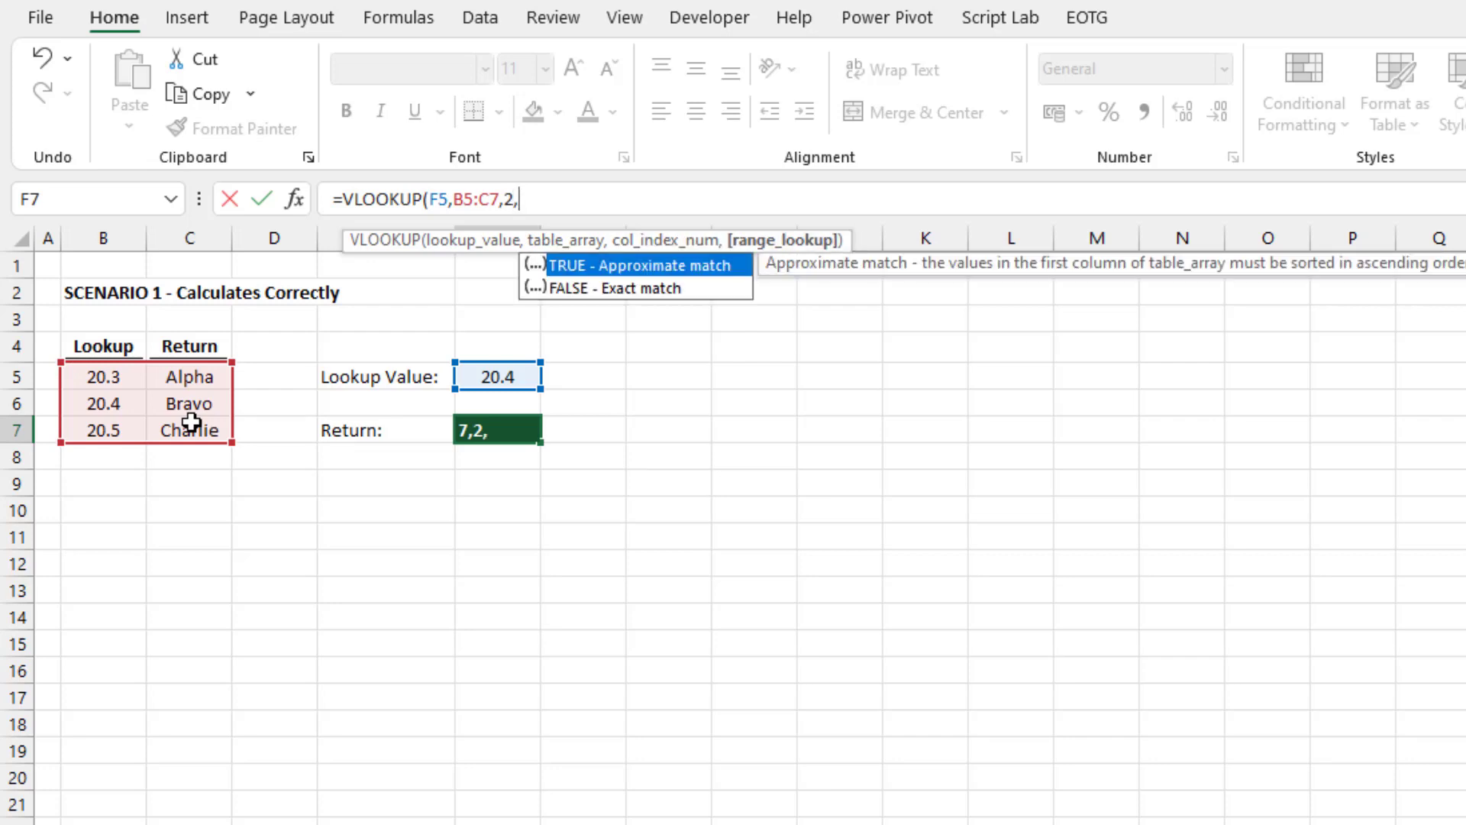
{"action": "type", "text": "FALSE"}
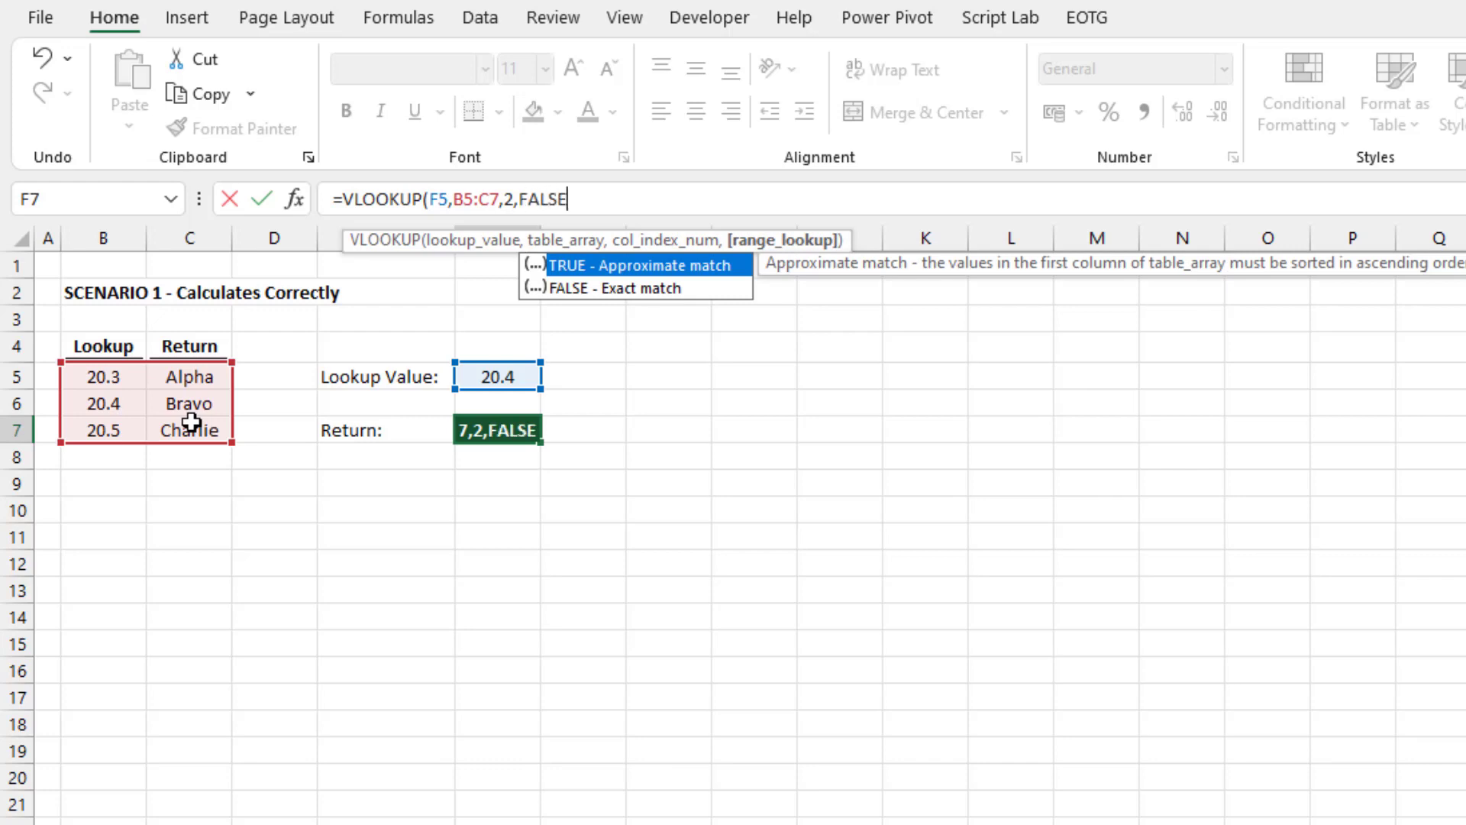
{"action": "key", "text": "BackSpace"}
{"action": "type", "text": ")"}
{"action": "key", "text": "Return"}
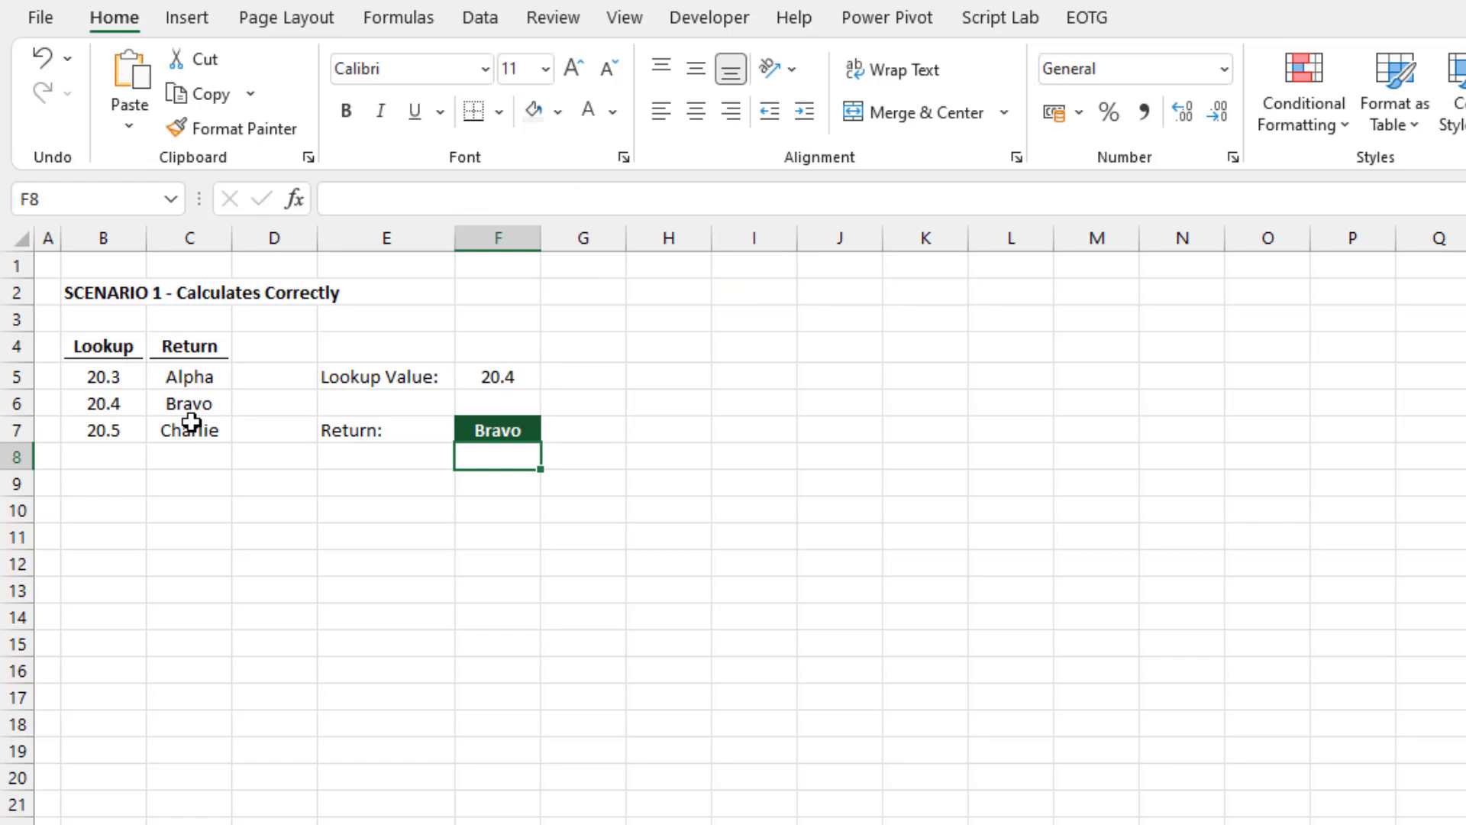
{"action": "left_click", "coordinate": [193, 406]}
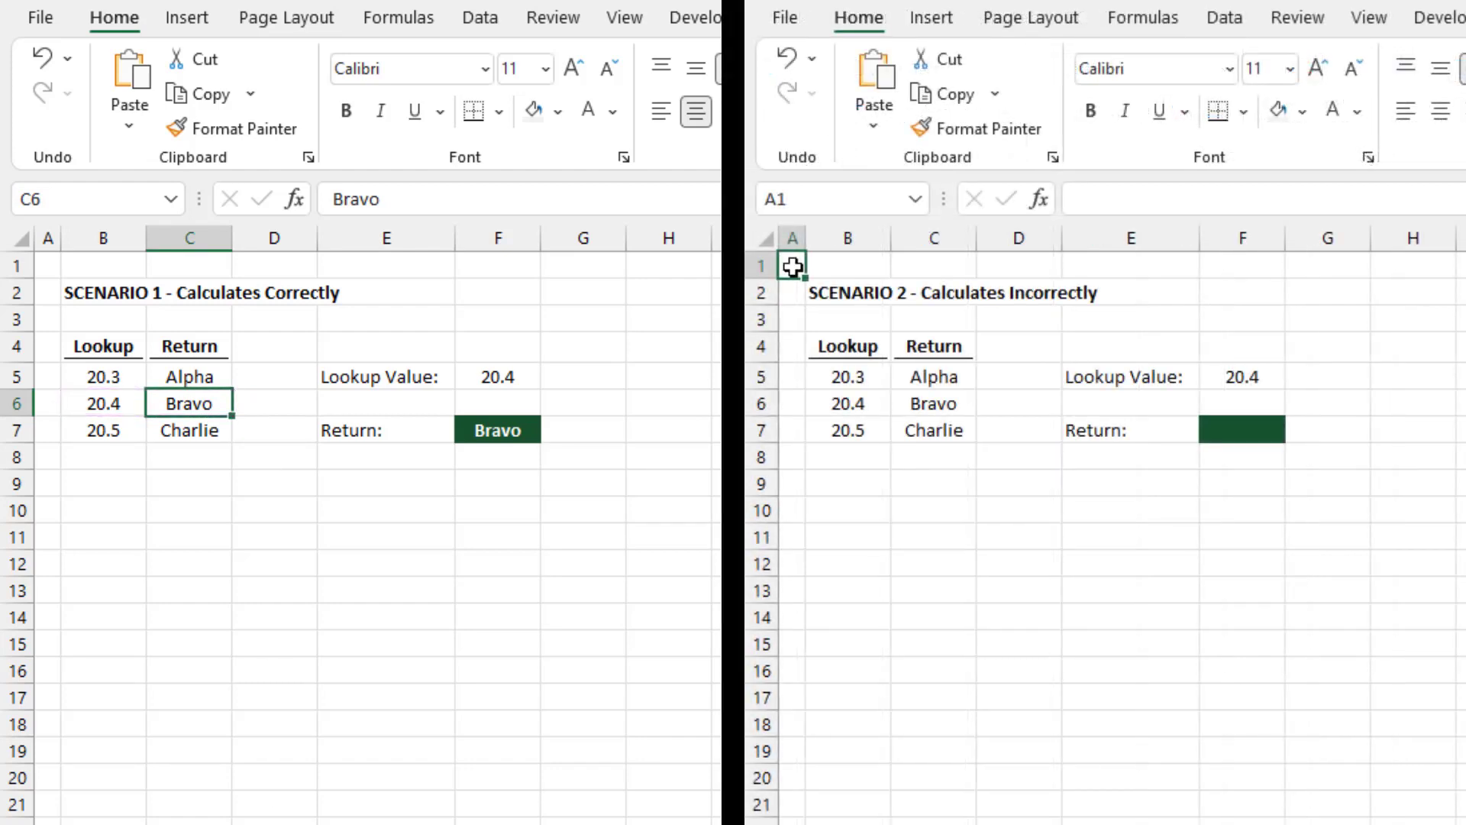
- On Scenario 2, enter =VLOOKUP(F5,B5:C7,2,FALSE) in F7, which returns #N/A
{"action": "left_click", "coordinate": [1253, 377]}
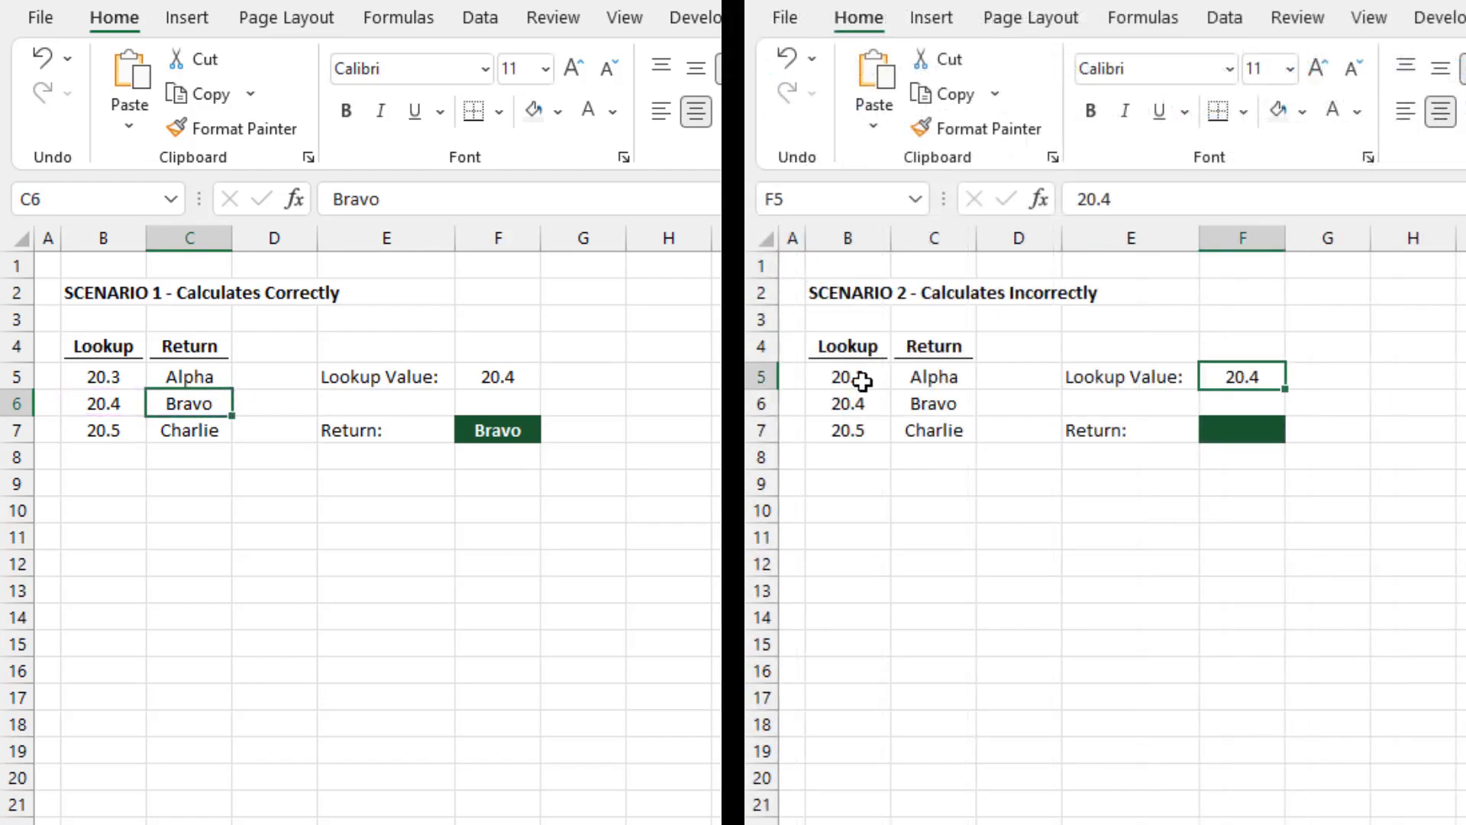
{"action": "left_click_drag", "start_coordinate": [862, 381], "coordinate": [946, 433]}
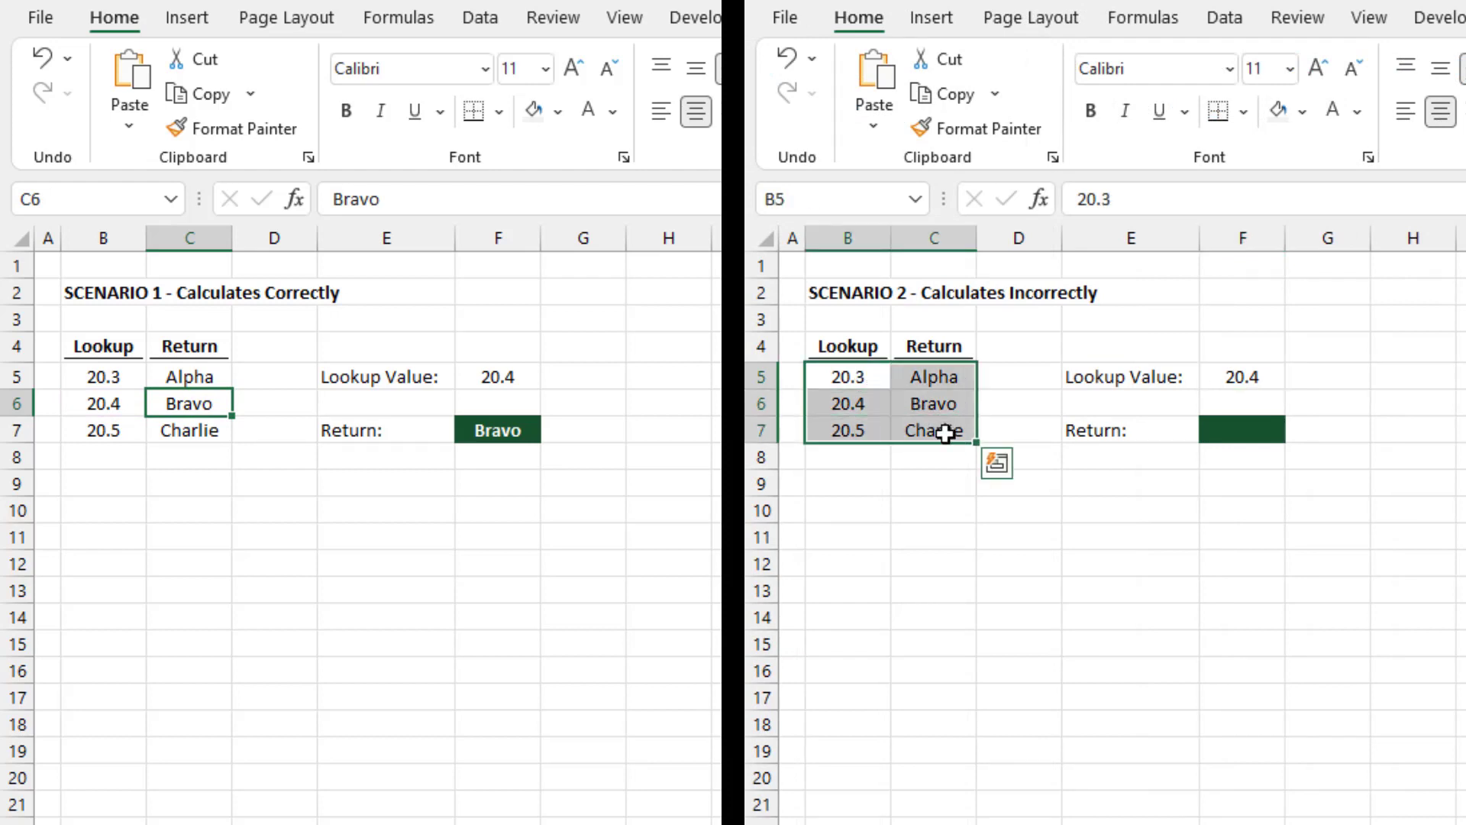
{"action": "left_click", "coordinate": [1230, 431]}
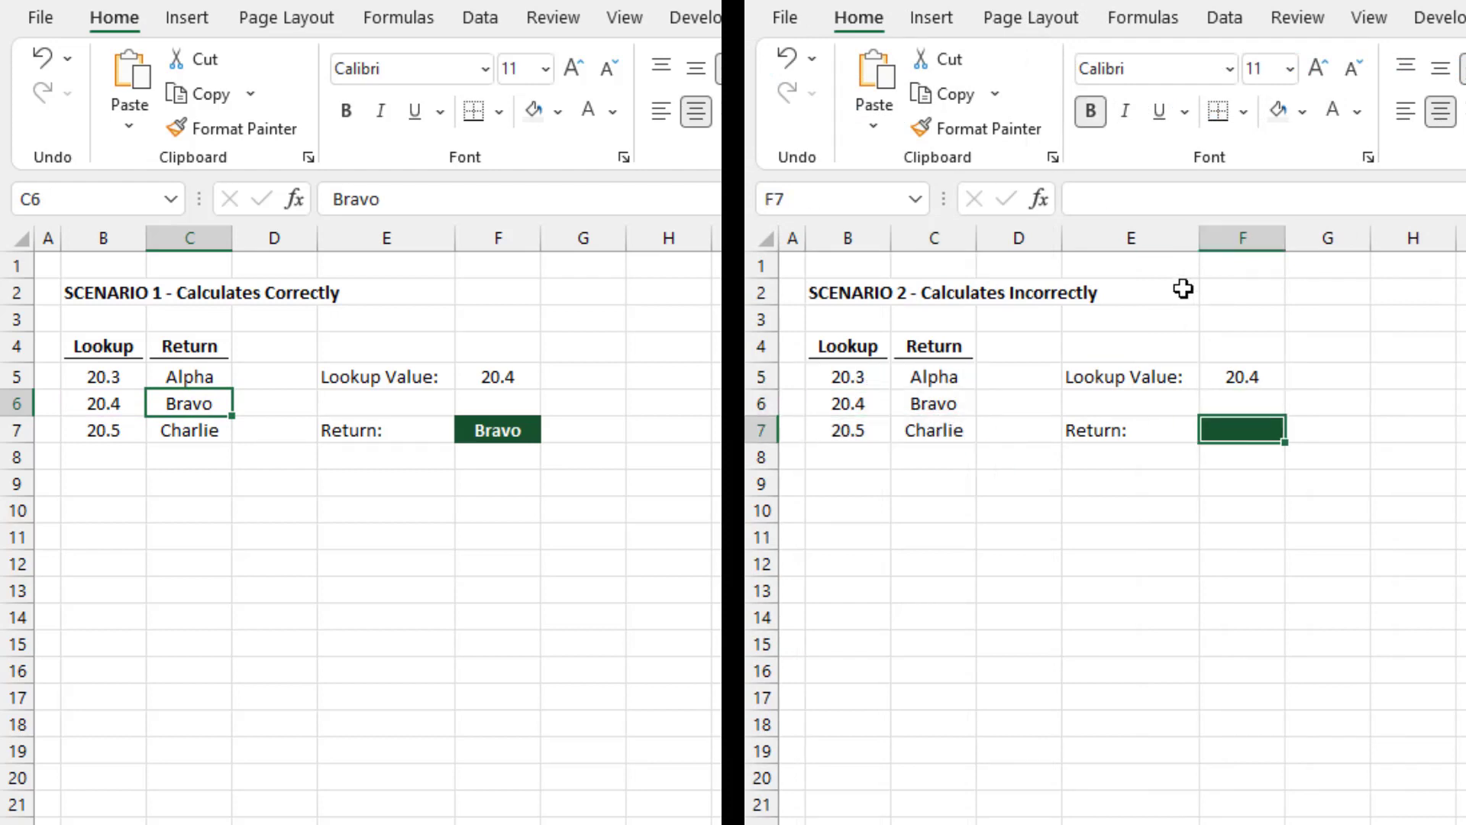
{"action": "left_click", "coordinate": [1174, 207]}
{"action": "type", "text": "="}
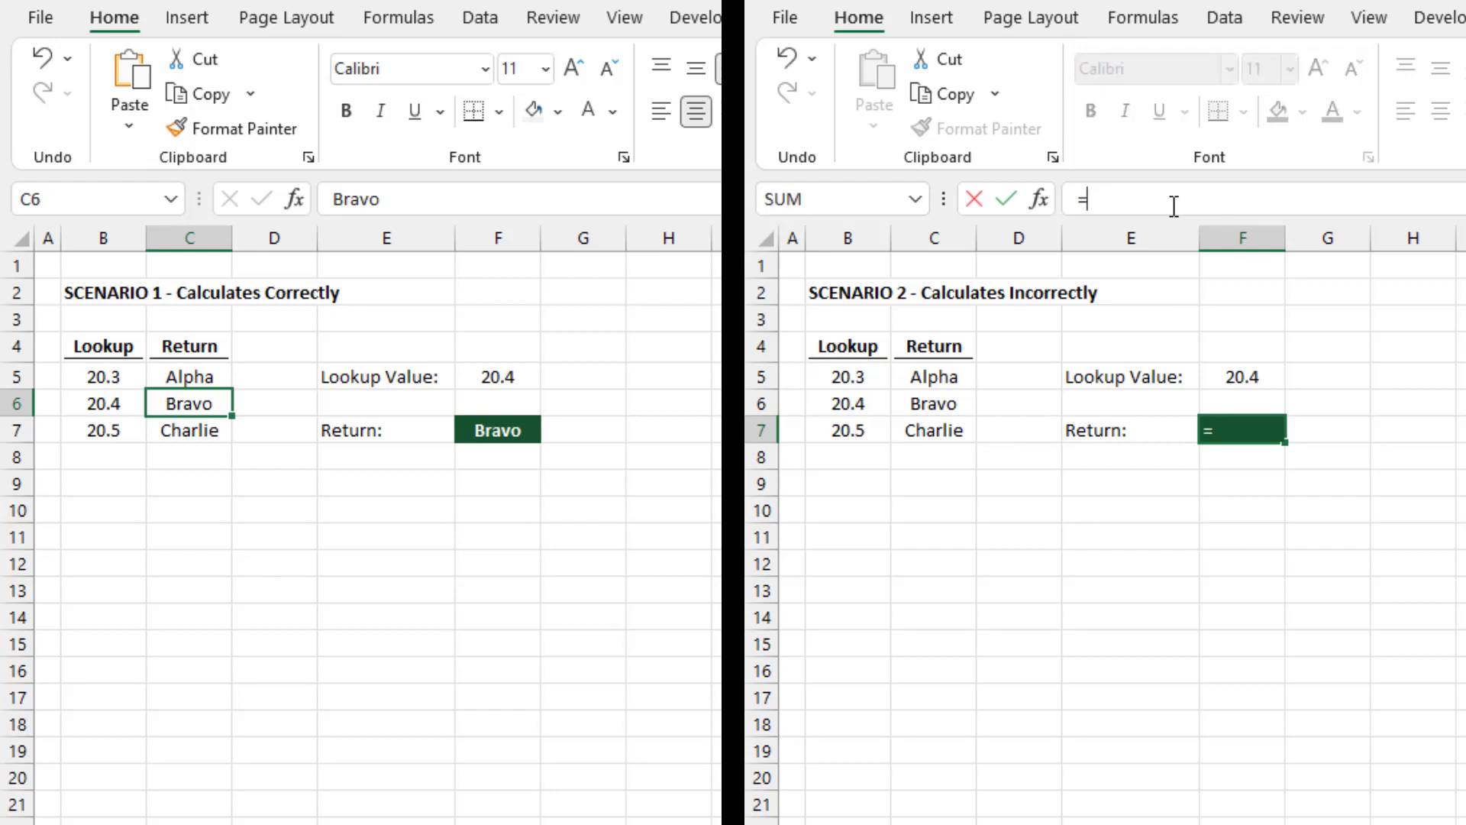
{"action": "type", "text": "VLOOKUP("}
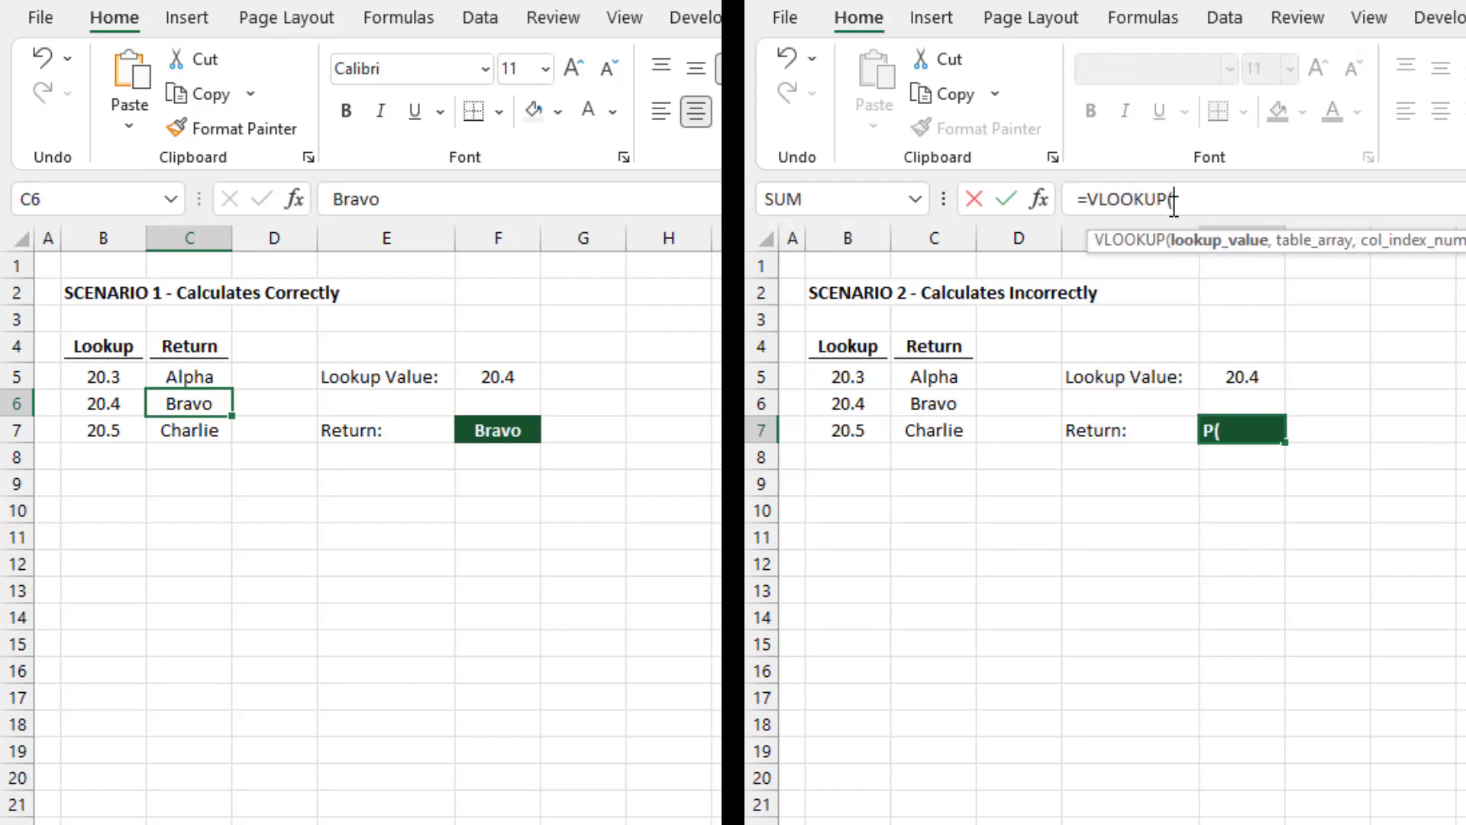
{"action": "left_click", "coordinate": [1240, 374]}
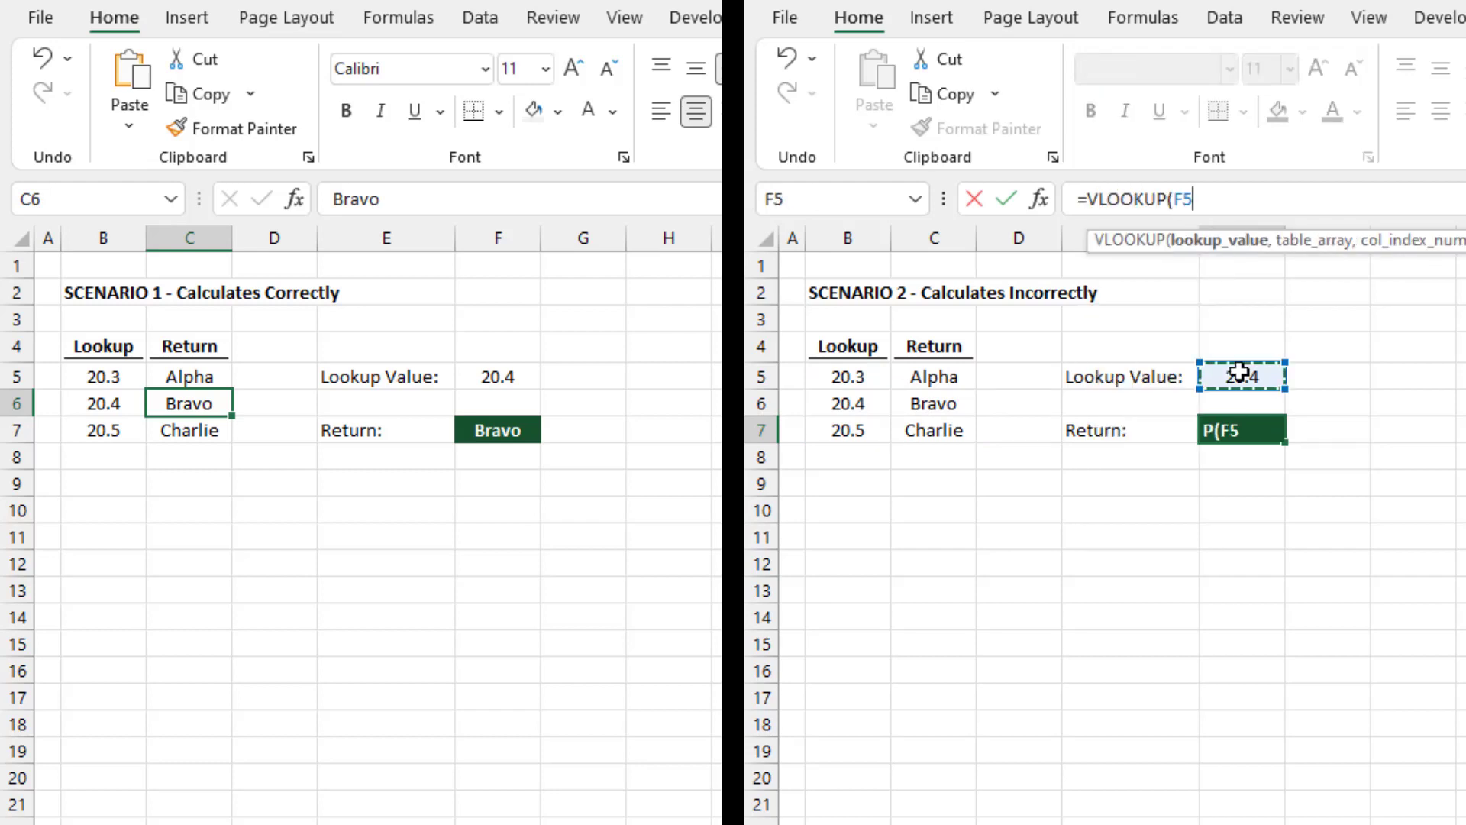
{"action": "type", "text": ","}
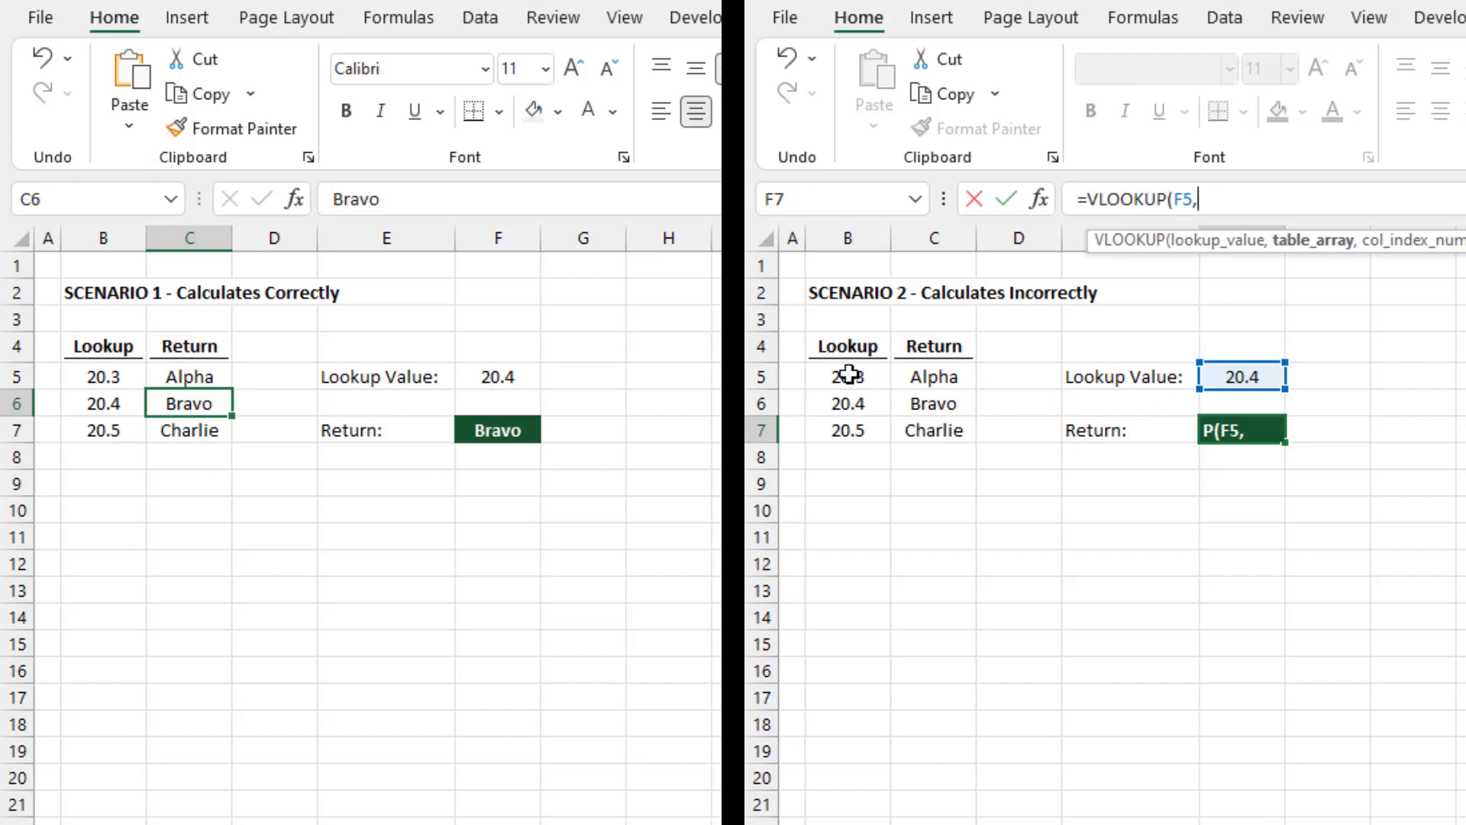
{"action": "left_click_drag", "start_coordinate": [844, 377], "coordinate": [939, 437]}
{"action": "type", "text": ",2,"}
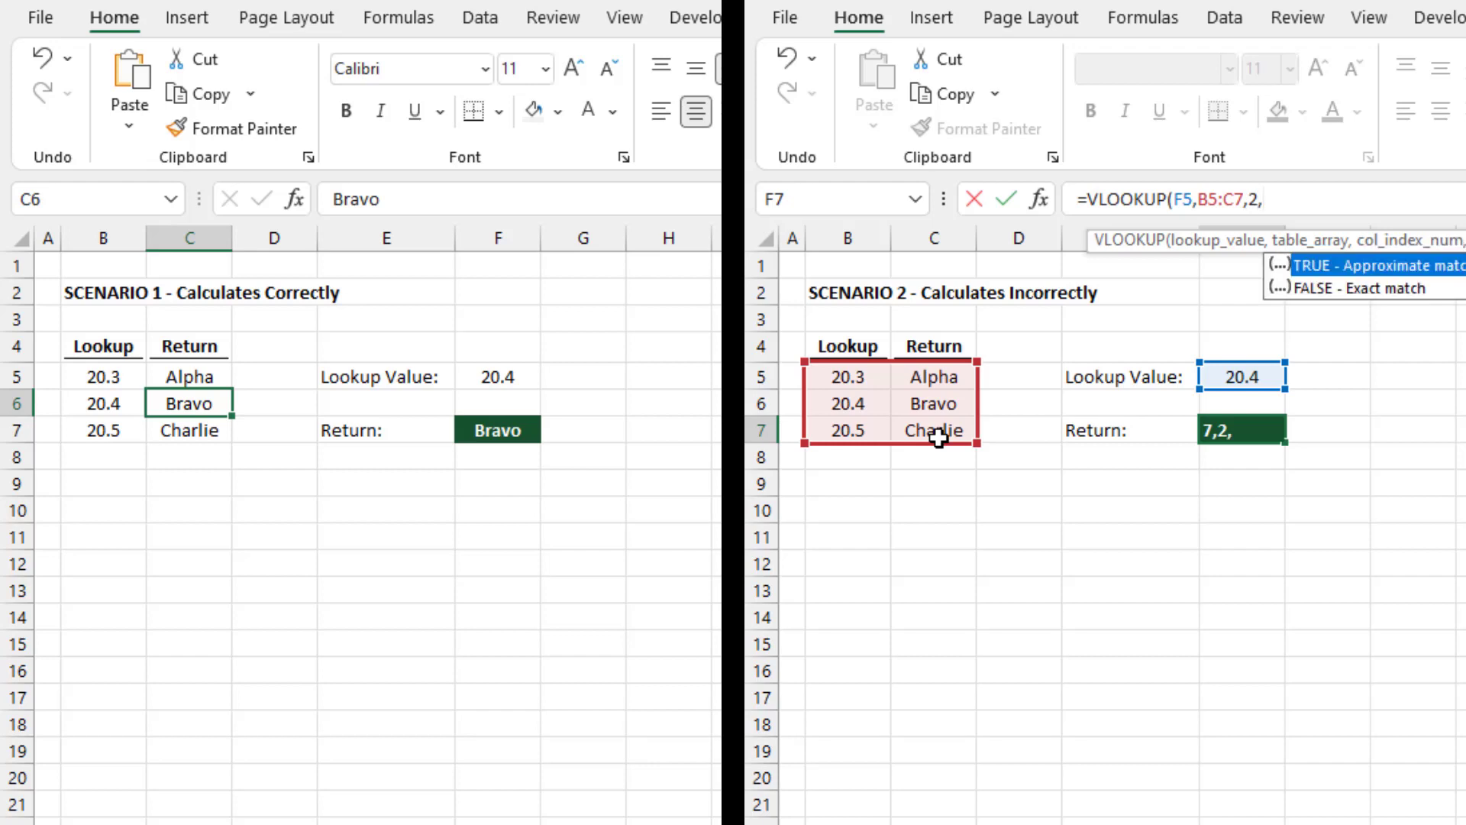
{"action": "type", "text": "FALSE)"}
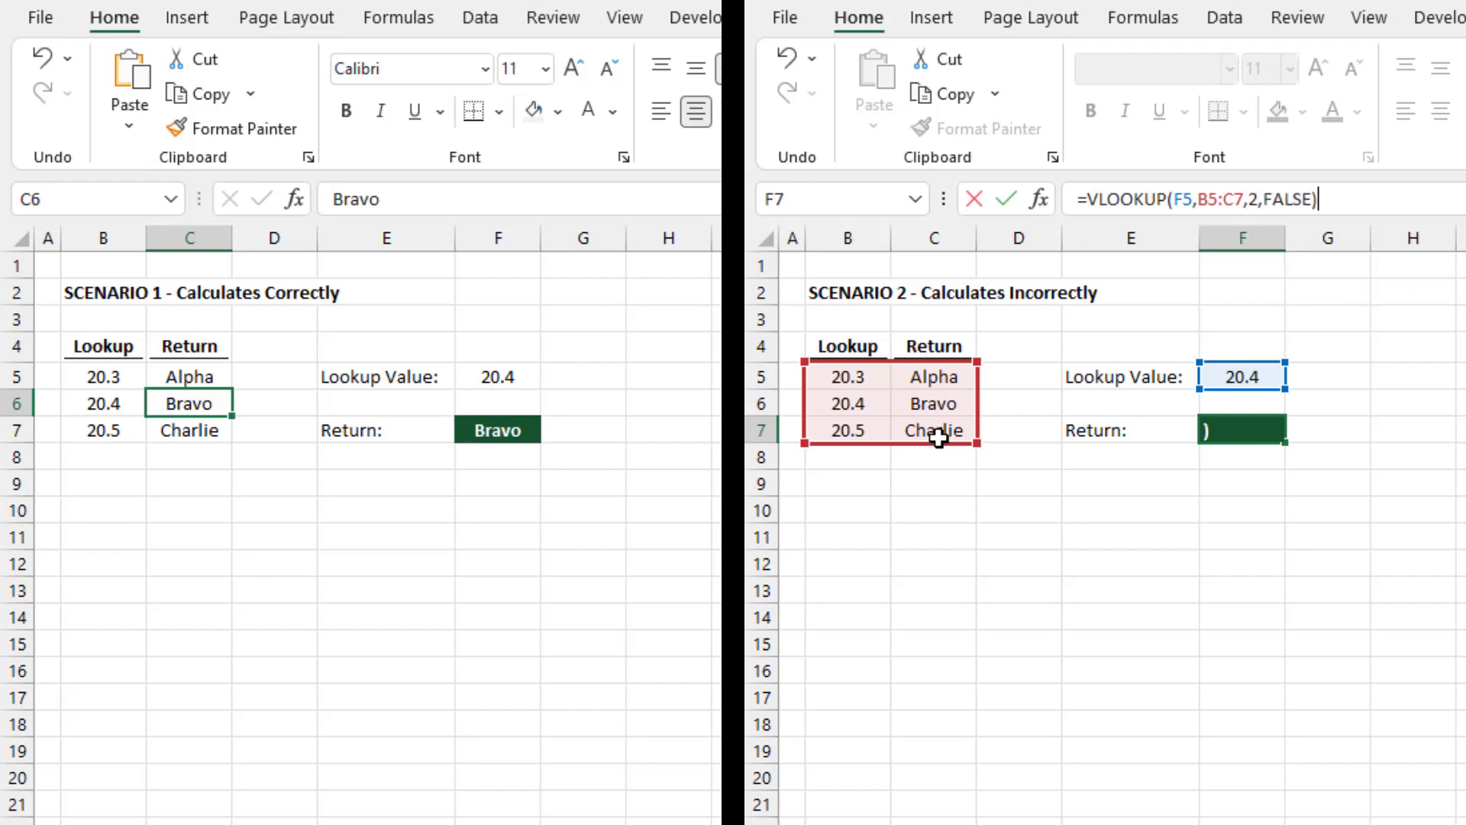
{"action": "key", "text": "Return"}
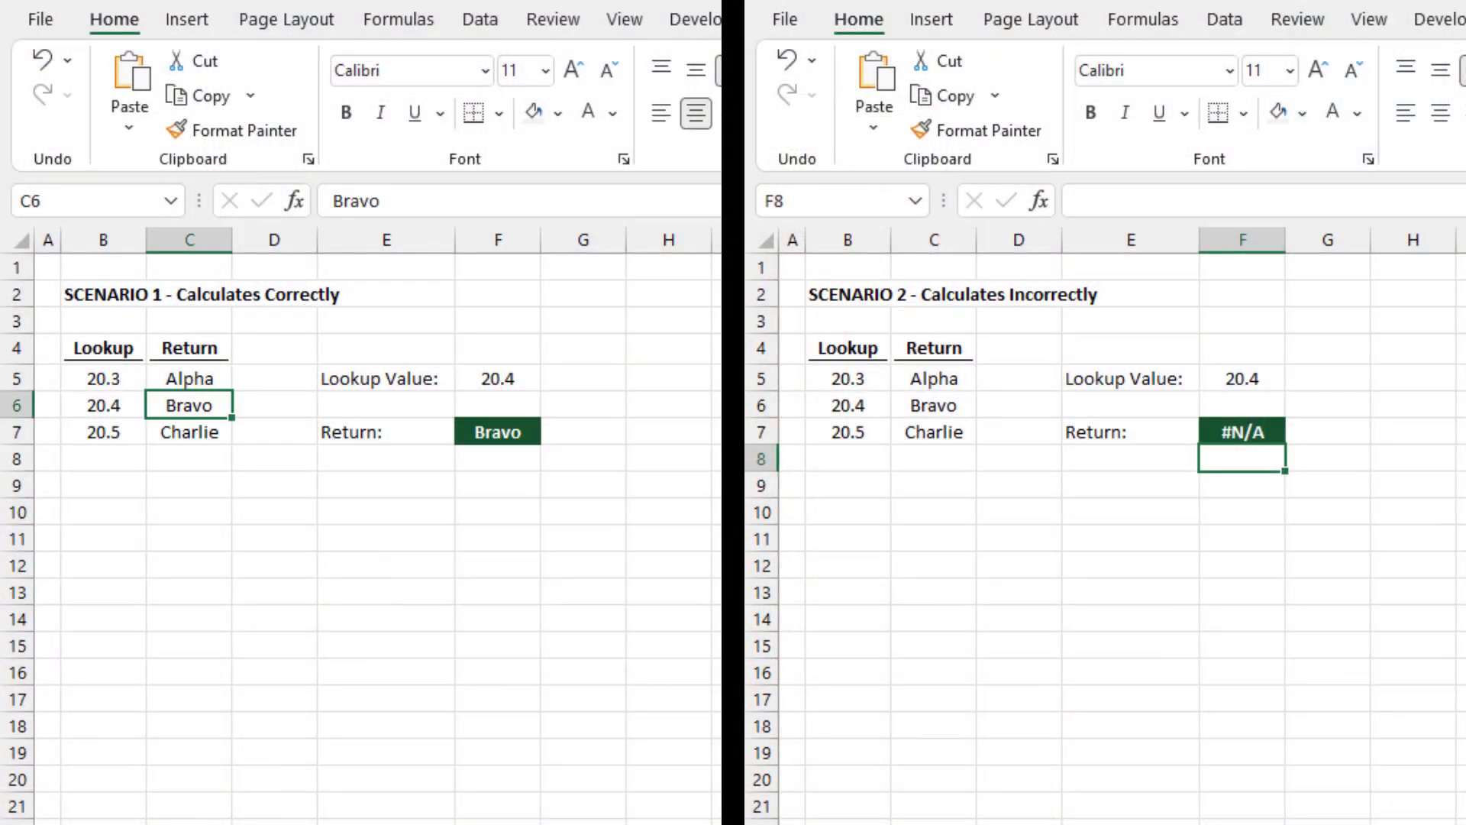
{"action": "left_click", "coordinate": [104, 379]}
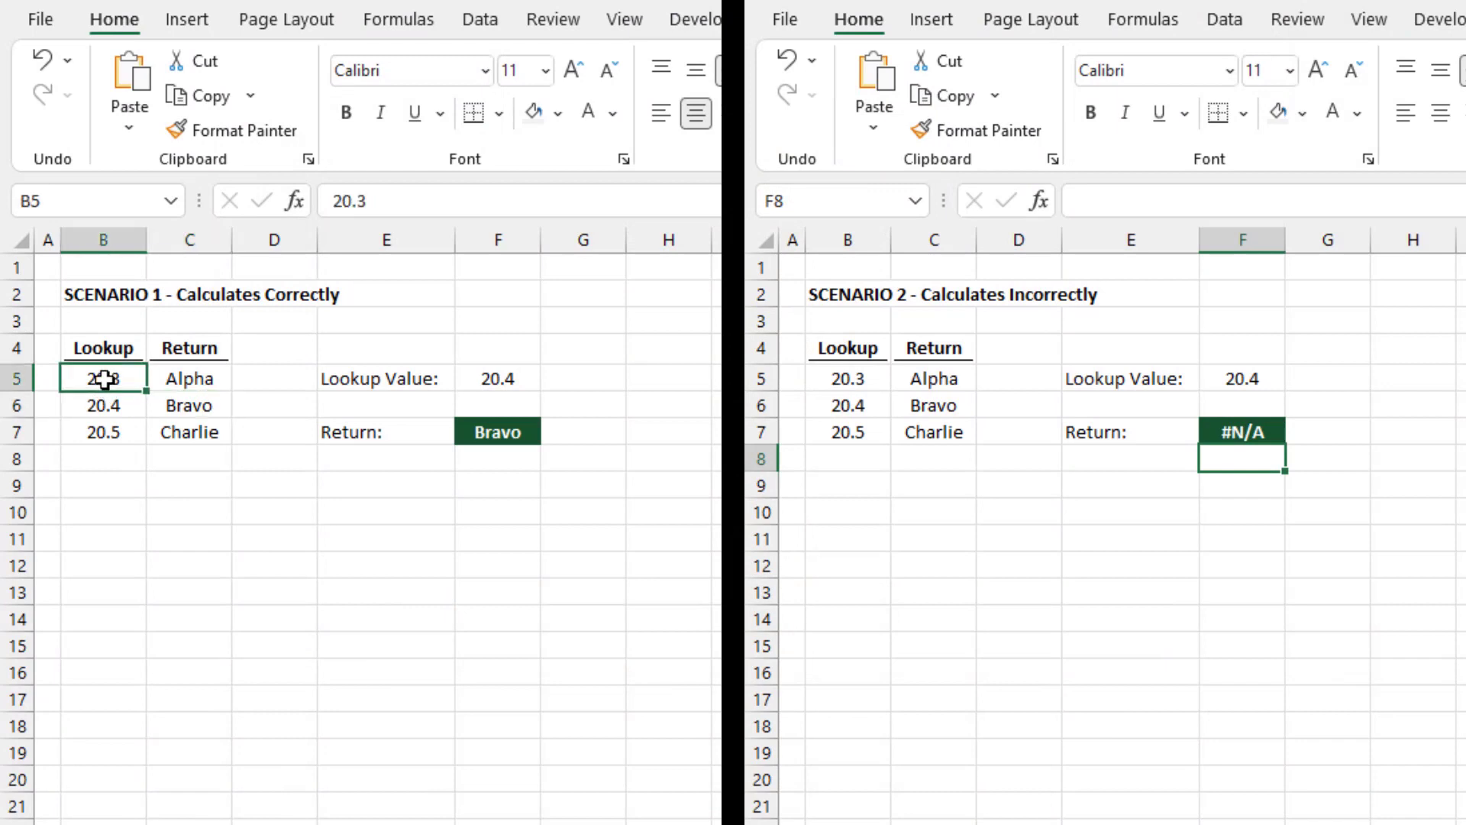
{"action": "key", "text": "Down"}
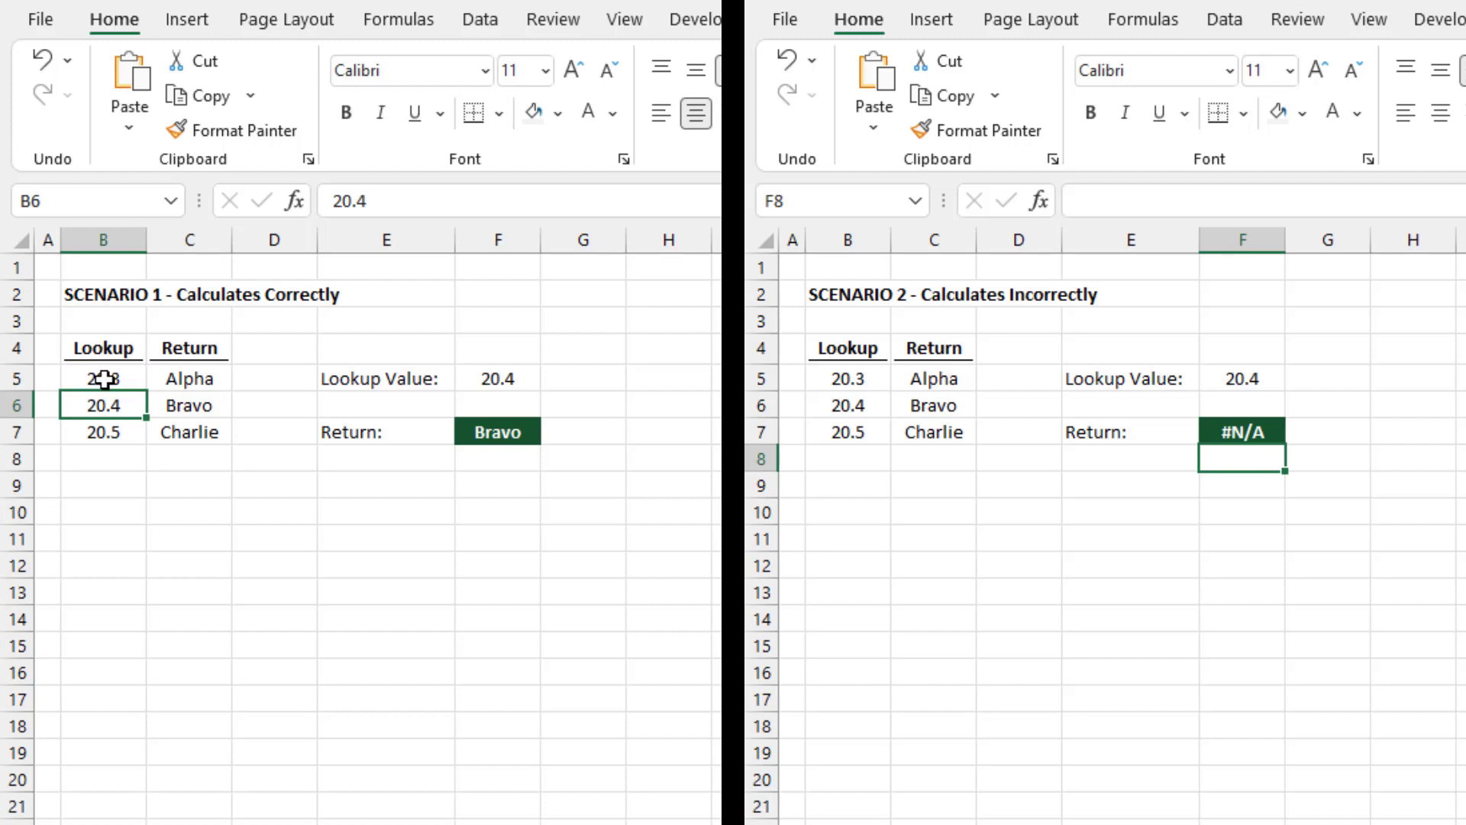
{"action": "key", "text": "Down"}
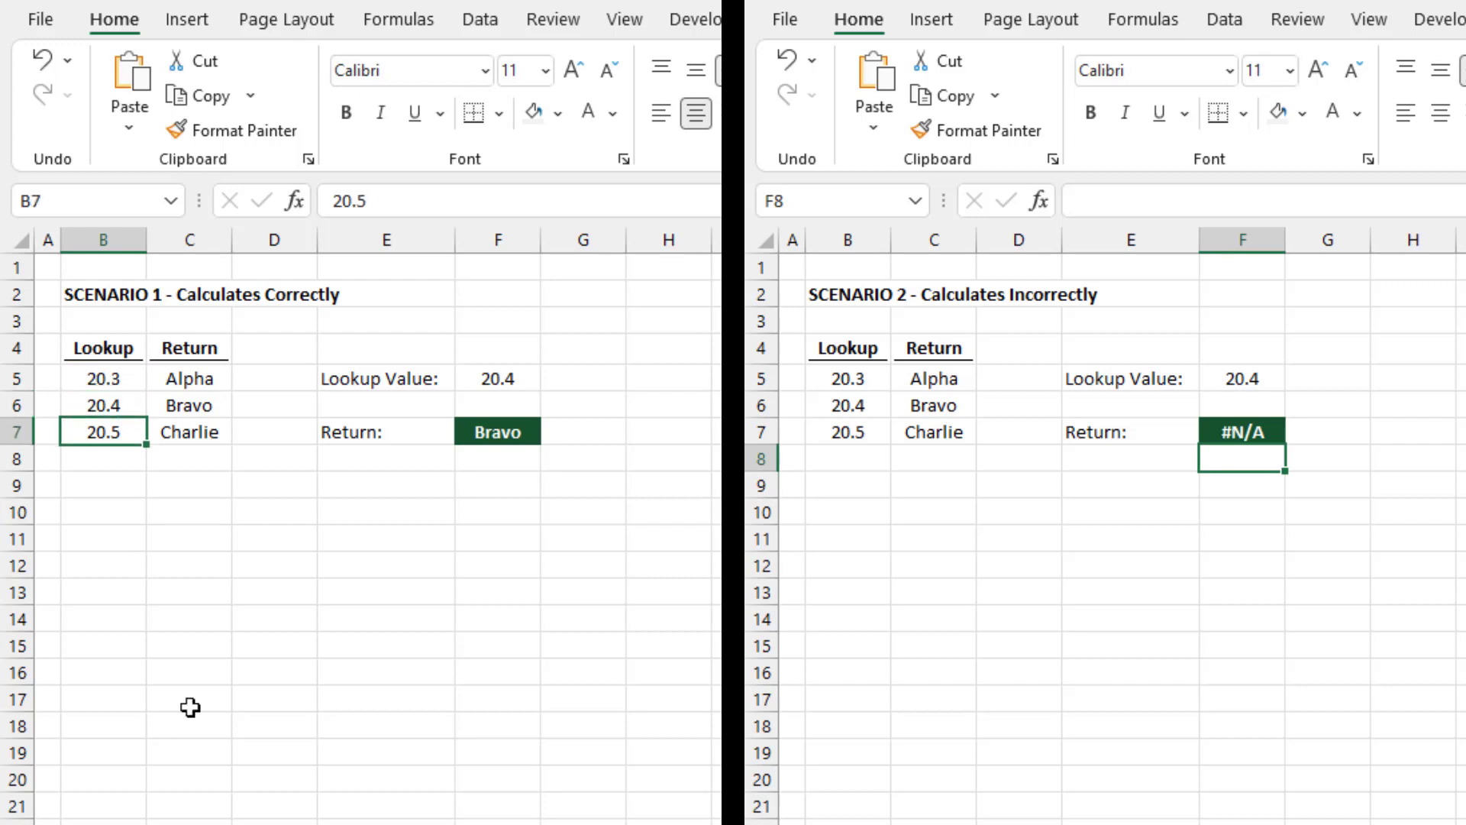
{"action": "left_click", "coordinate": [850, 381]}
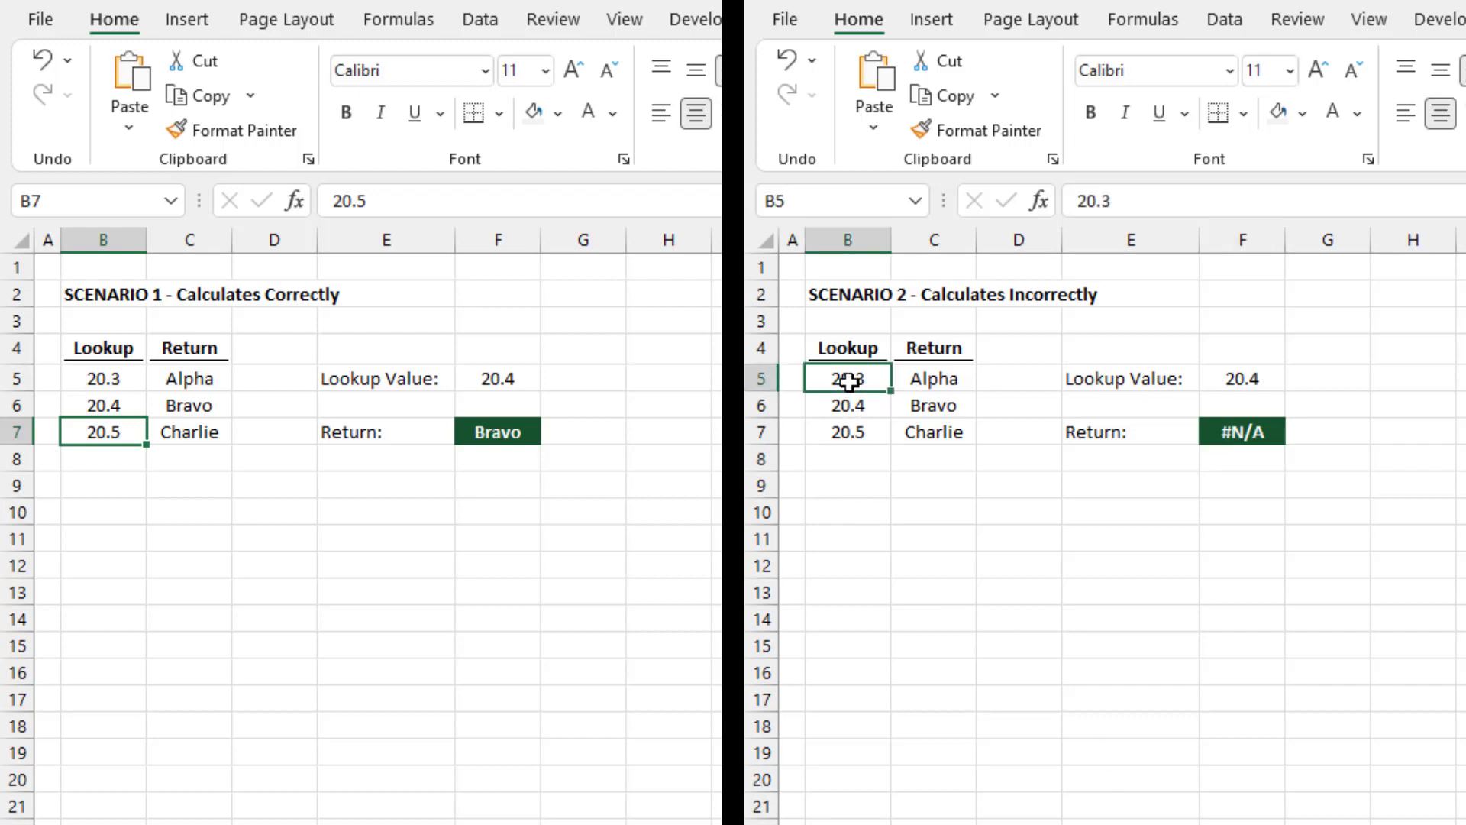
{"action": "key", "text": "Down"}
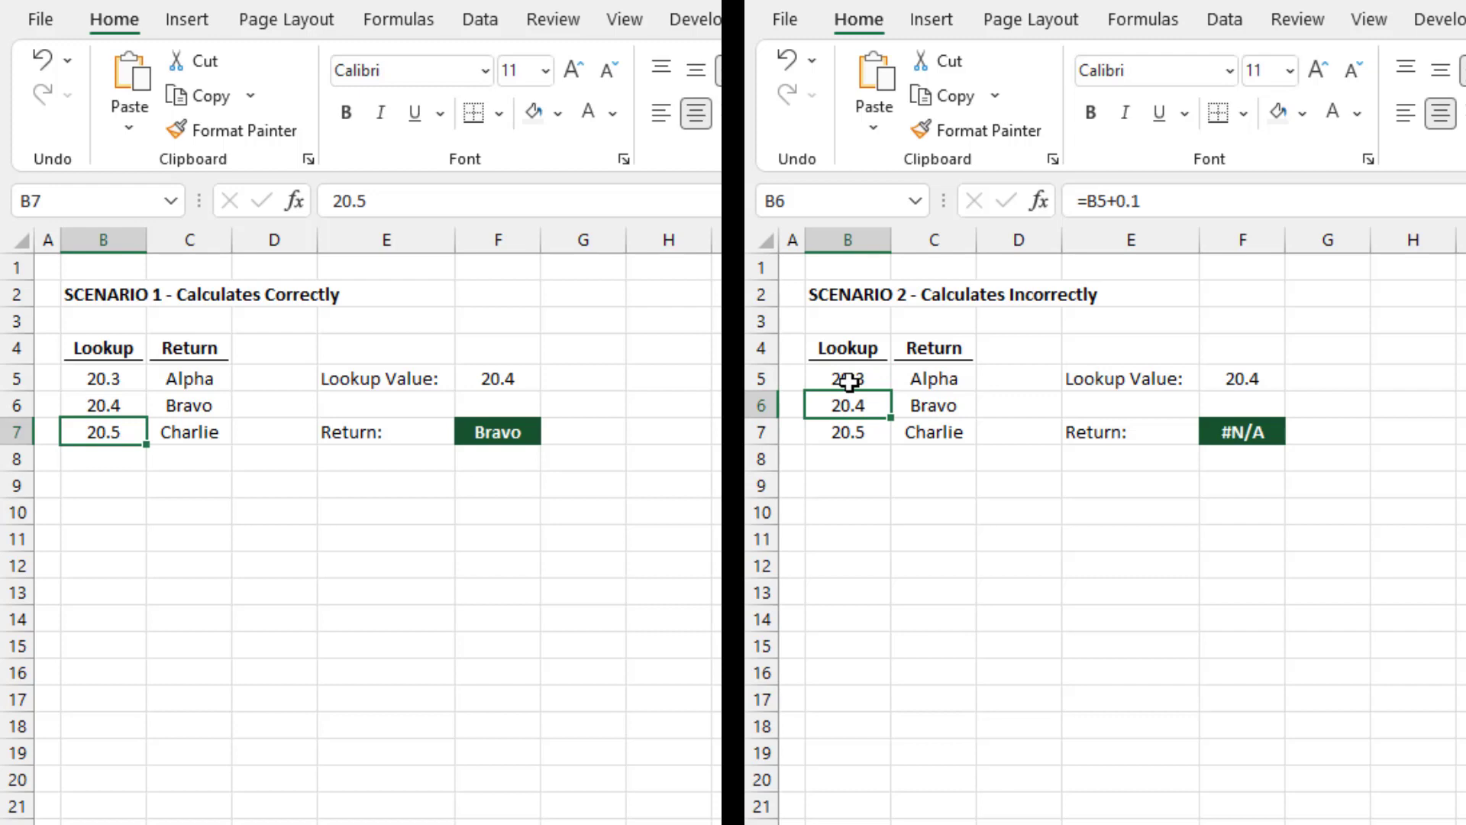
{"action": "key", "text": "Down"}
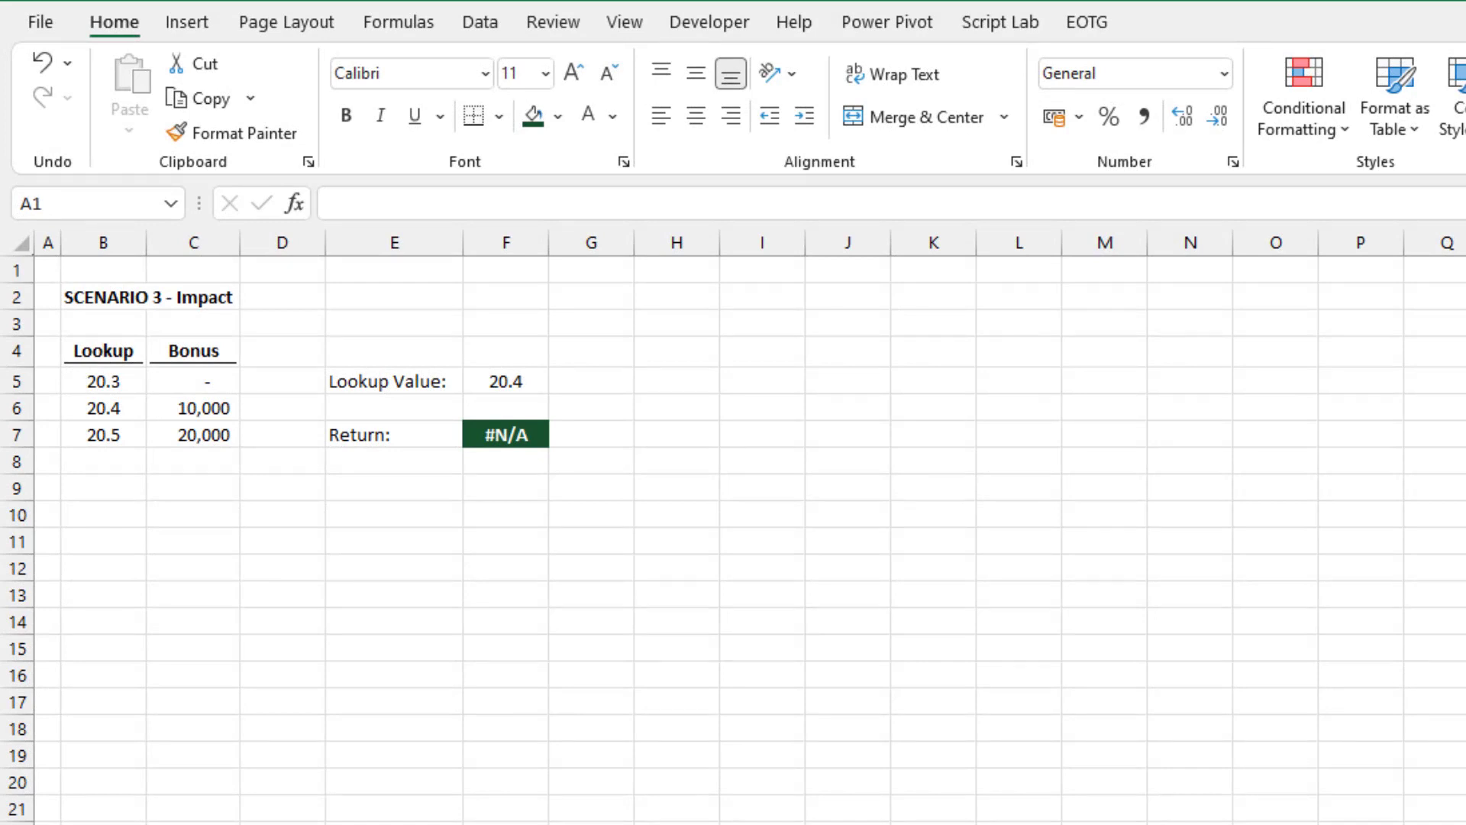
- On the Scenario 3 sheet, reset to A1 and select the Lookup and Bonus table B5:C7
{"action": "left_click", "coordinate": [49, 270]}
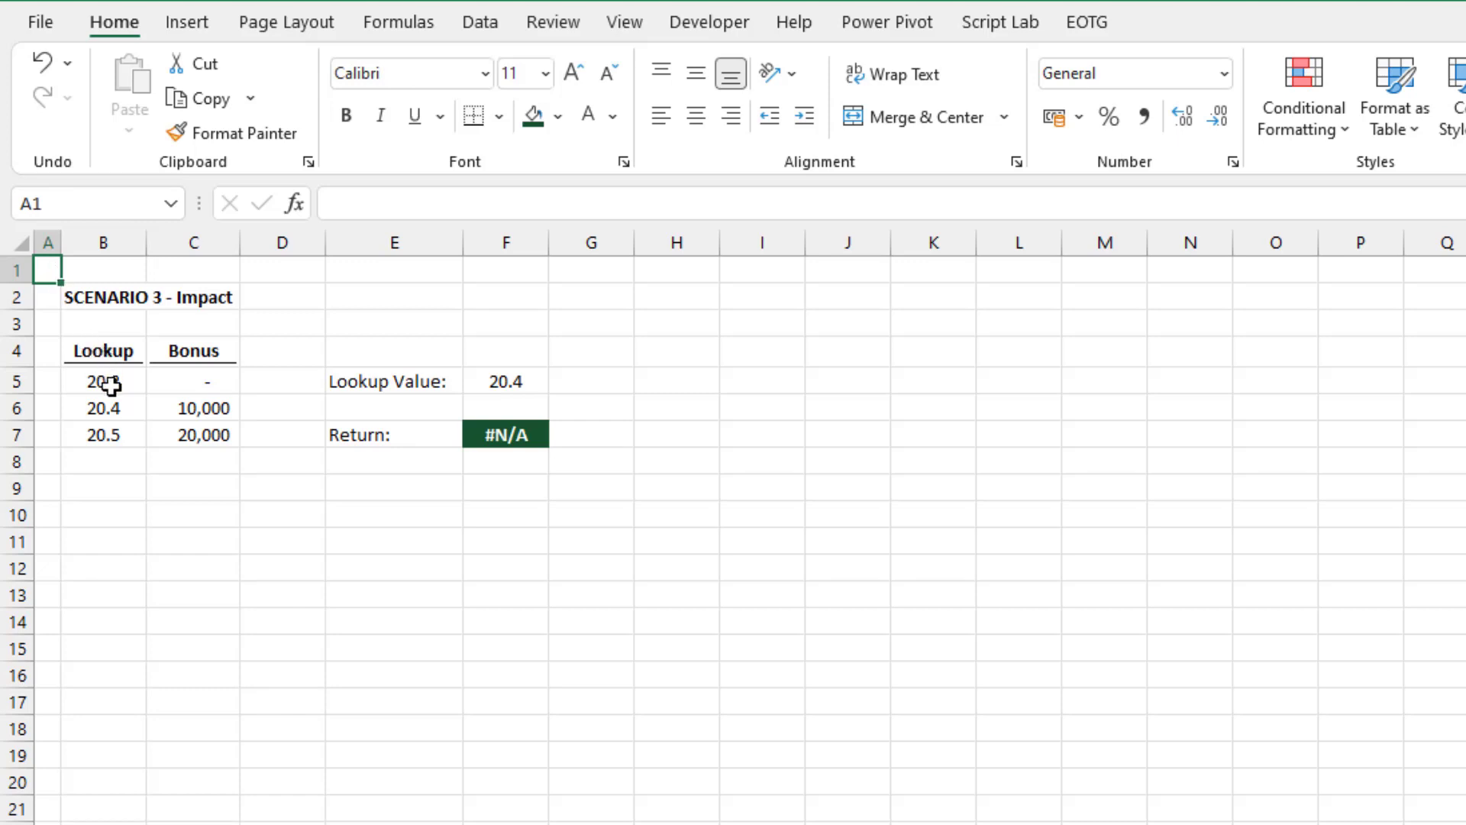
{"action": "left_click_drag", "start_coordinate": [112, 380], "coordinate": [207, 440]}
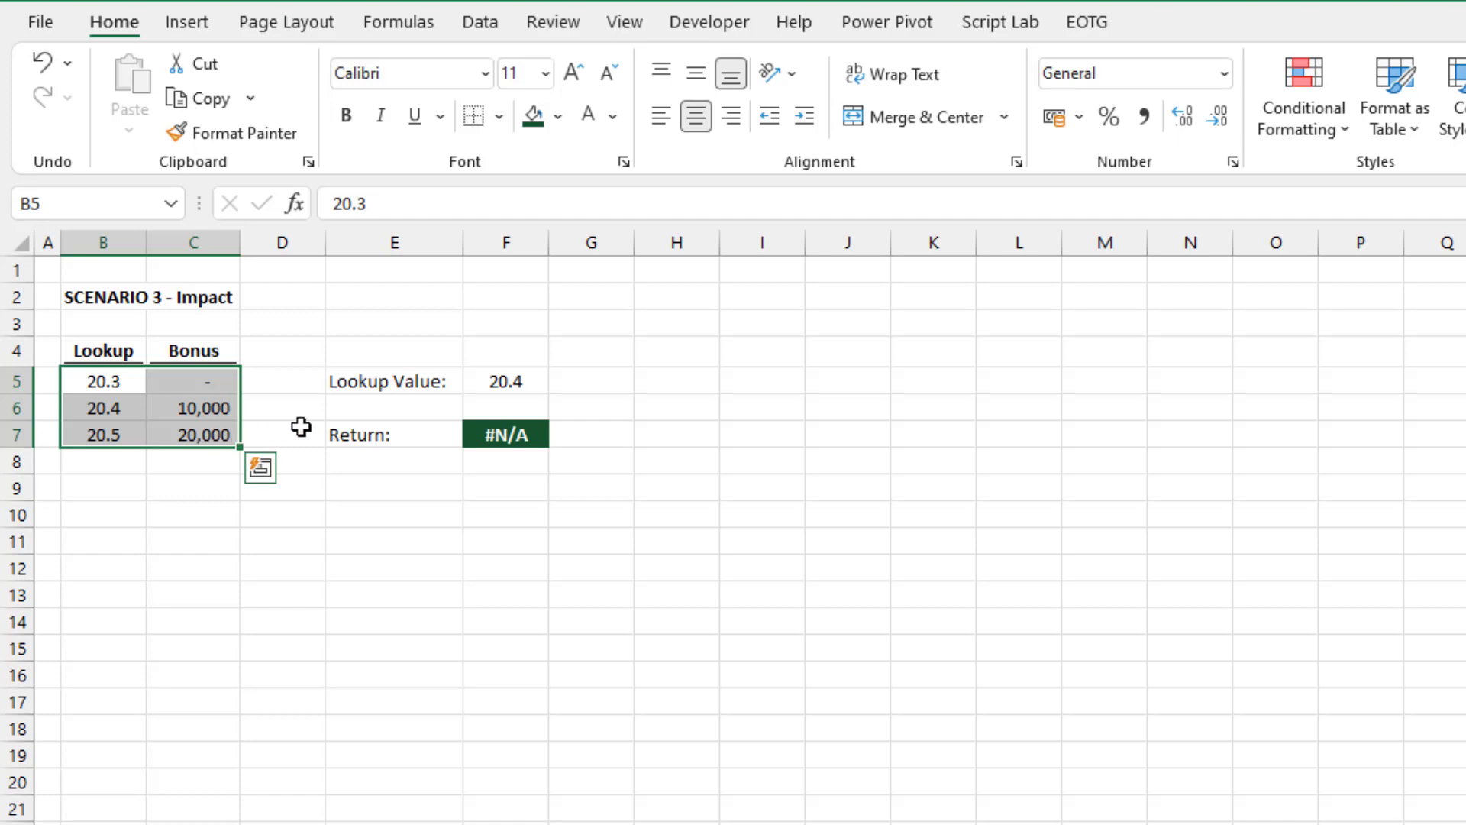
- Change F7's VLOOKUP match argument from FALSE to TRUE so it returns the dash bonus
{"action": "left_click", "coordinate": [500, 432]}
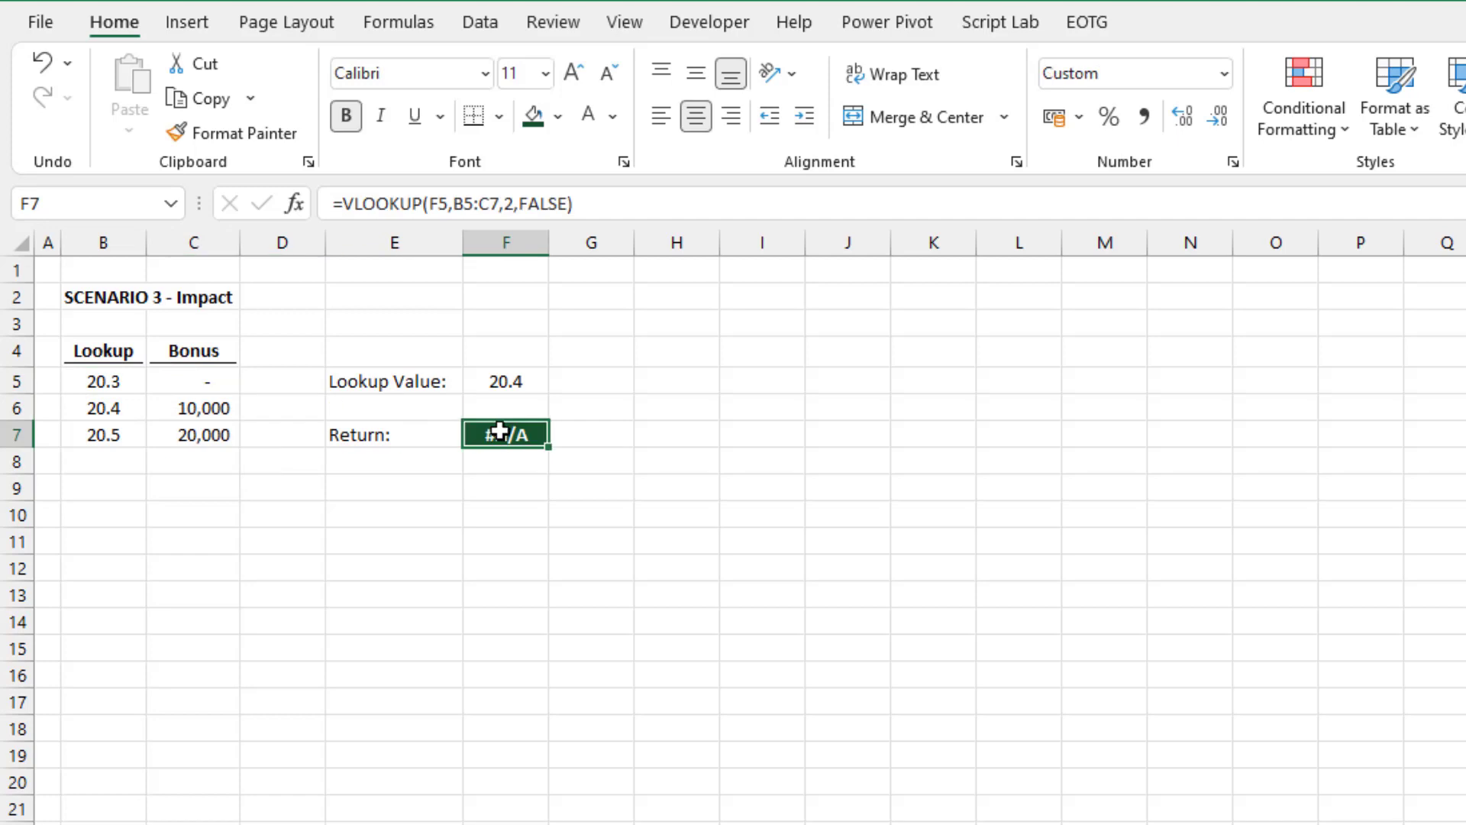
{"action": "left_click", "coordinate": [519, 203]}
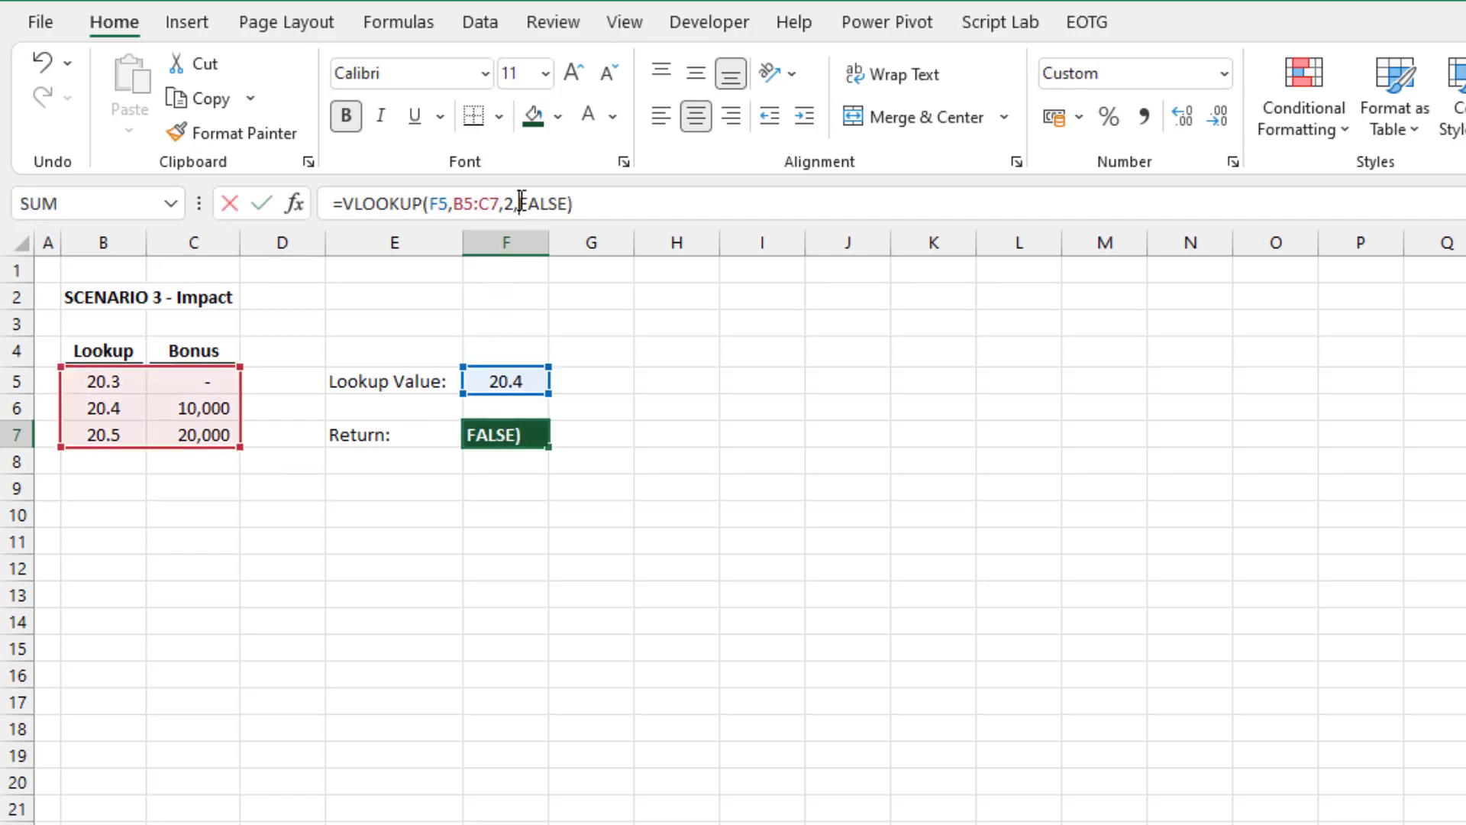
{"action": "left_click_drag", "start_coordinate": [520, 203], "coordinate": [568, 203]}
{"action": "type", "text": "TRUE"}
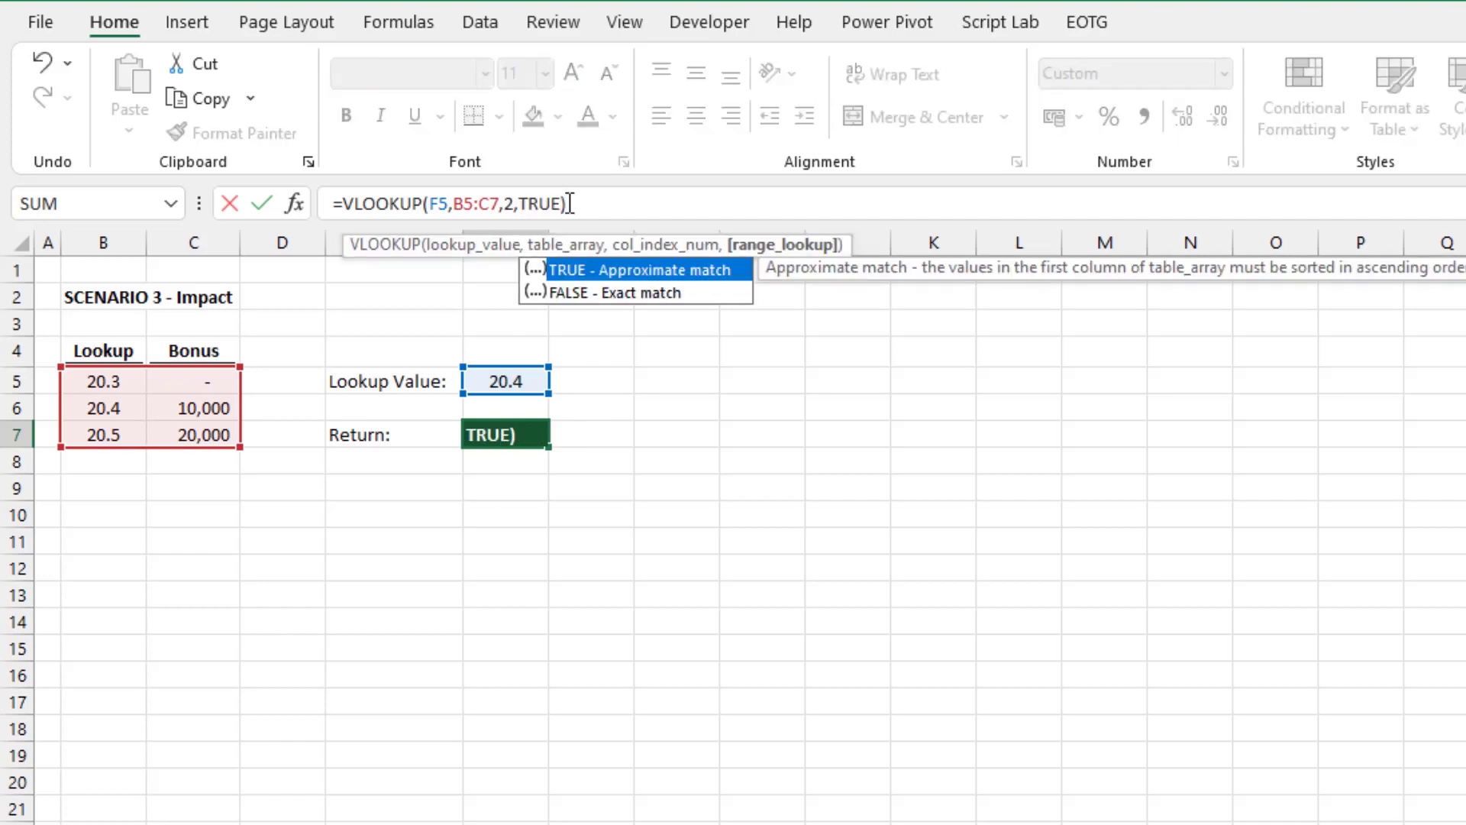
{"action": "key", "text": "Return"}
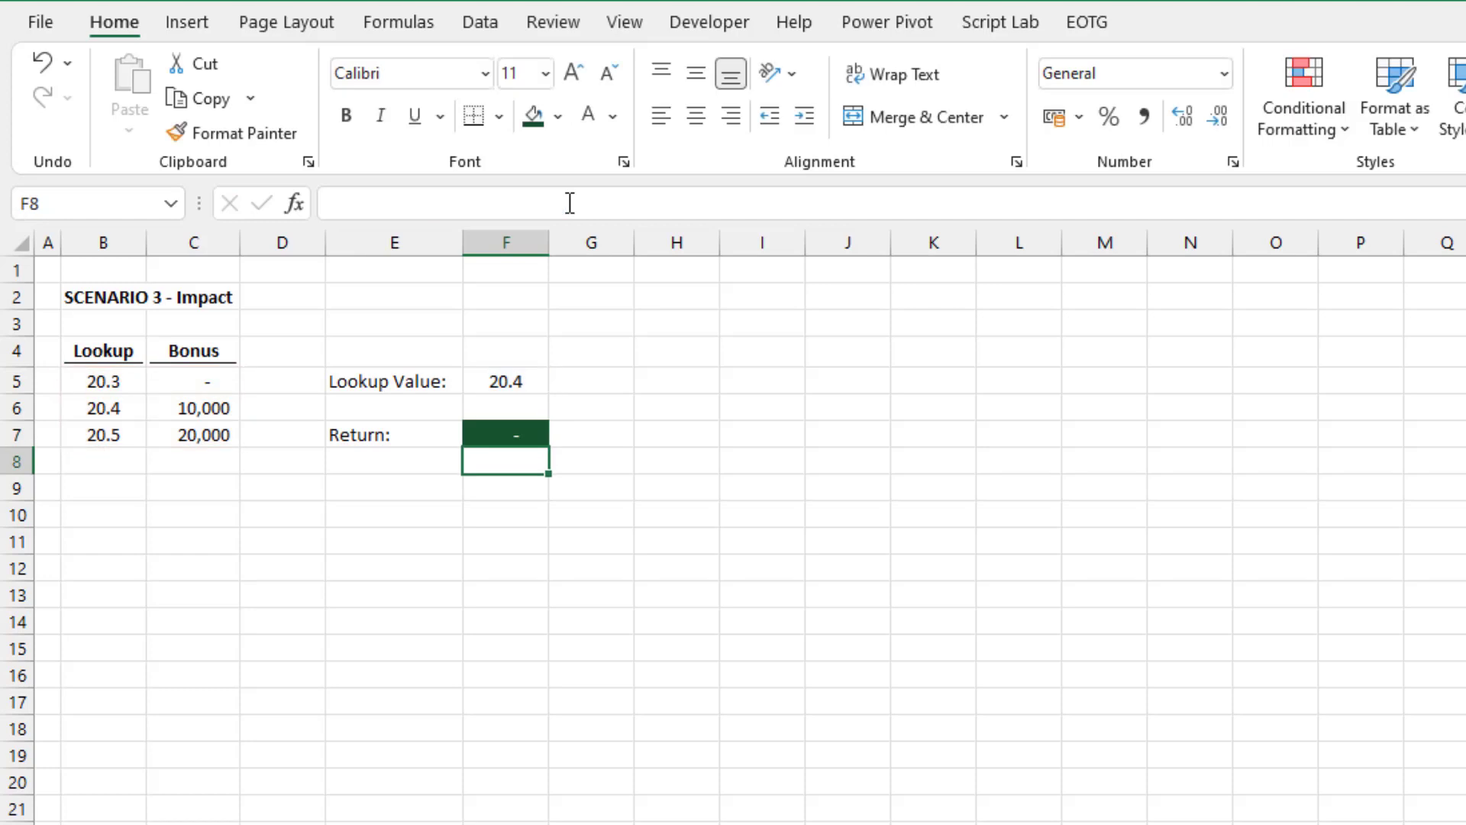
{"action": "left_click", "coordinate": [617, 438]}
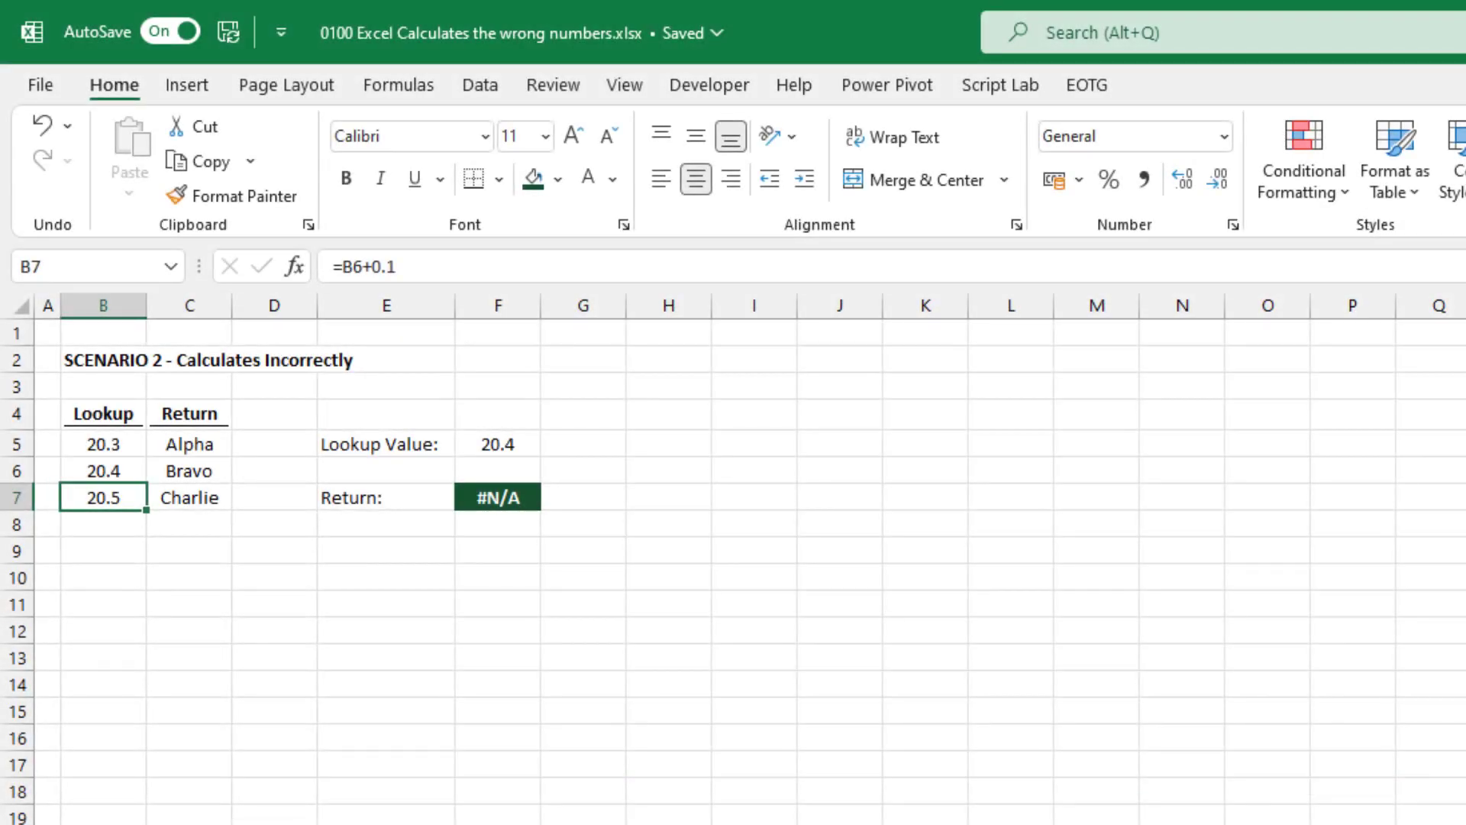
- Load the Scenario 2 table into Power Query and preview 20.4 stored as 20.400000000000002
{"action": "left_click_drag", "start_coordinate": [110, 447], "coordinate": [175, 492]}
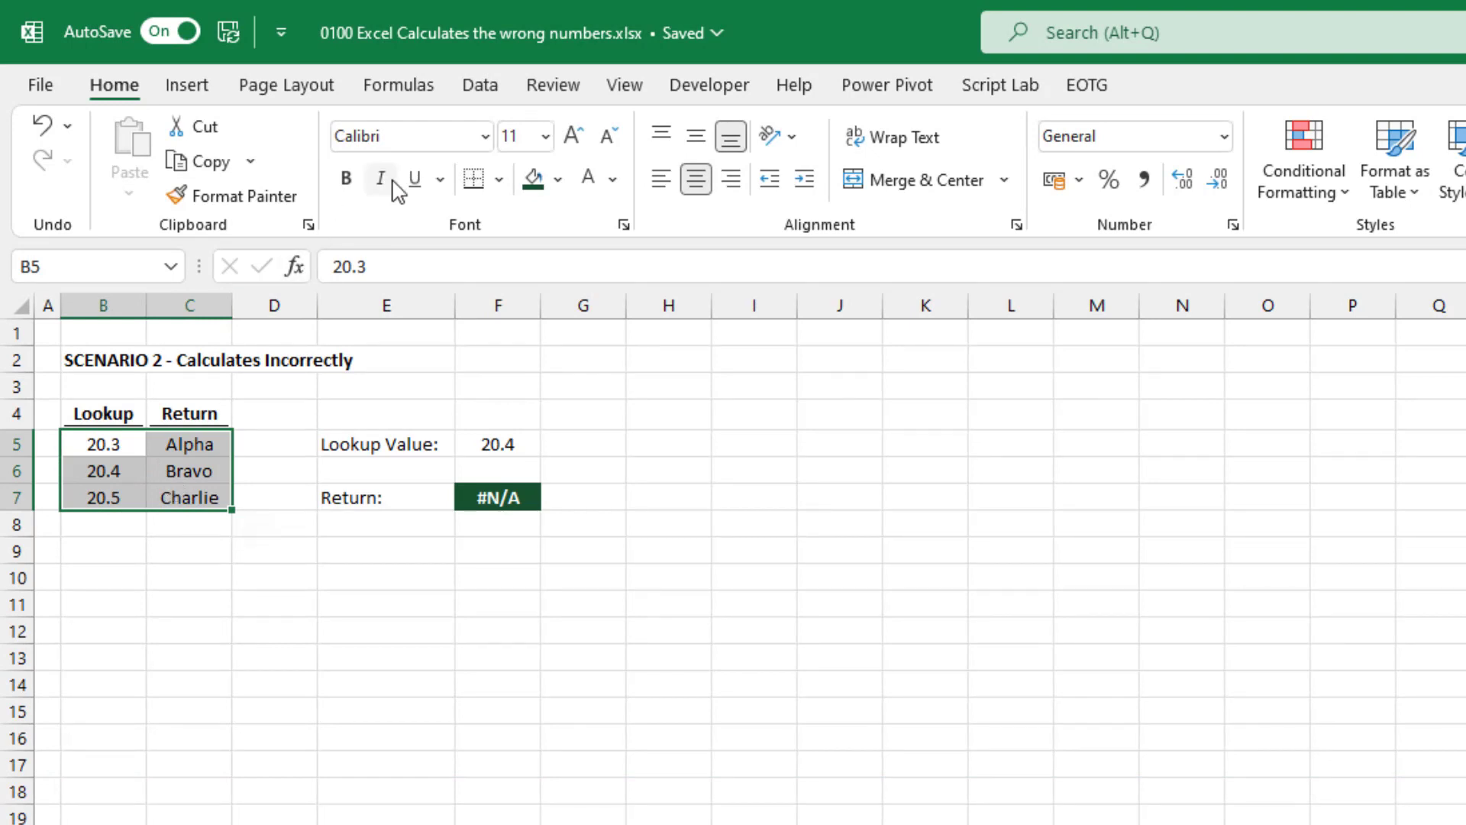
{"action": "left_click", "coordinate": [481, 87]}
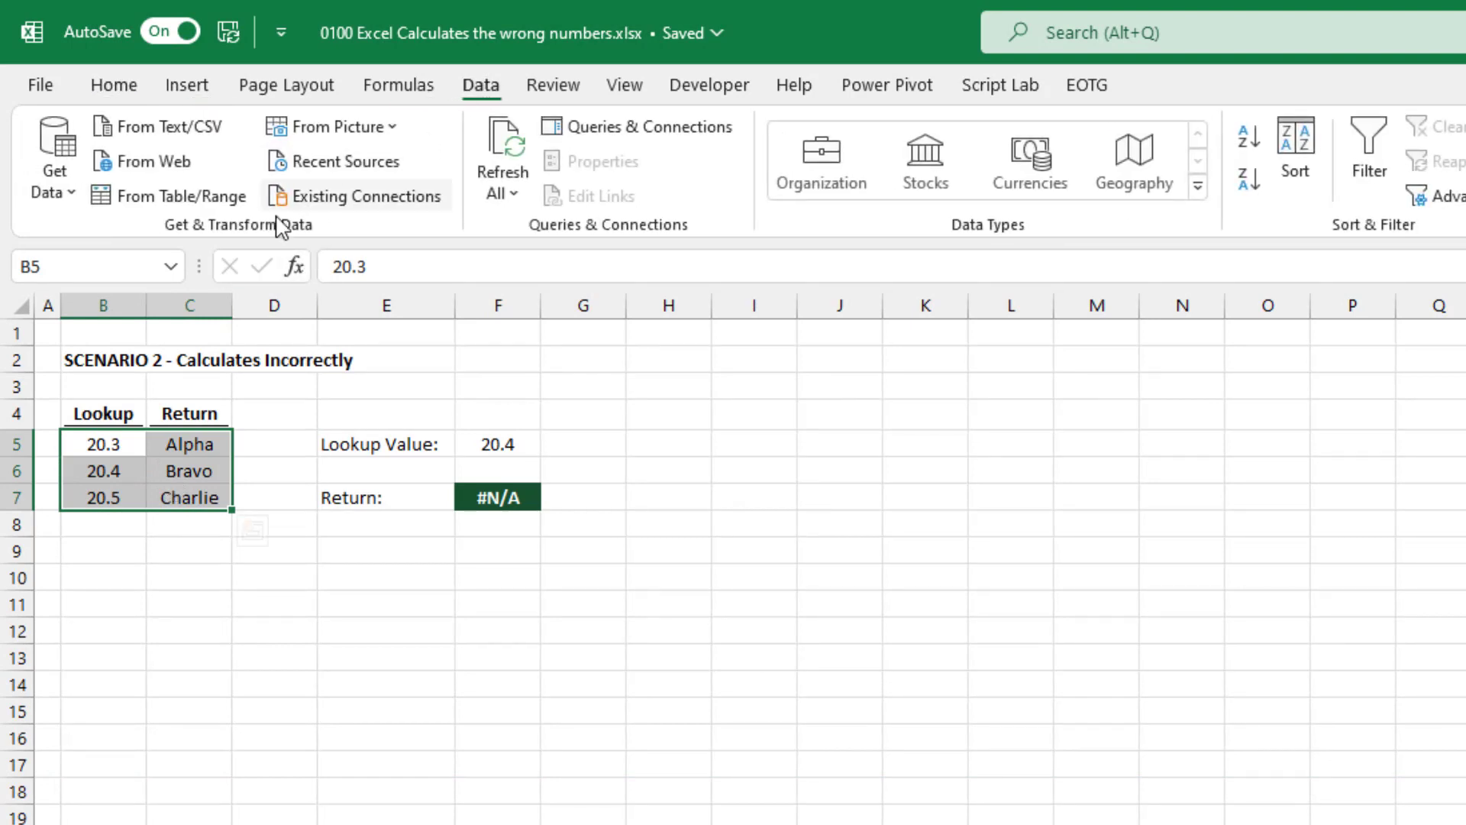
{"action": "left_click", "coordinate": [189, 198]}
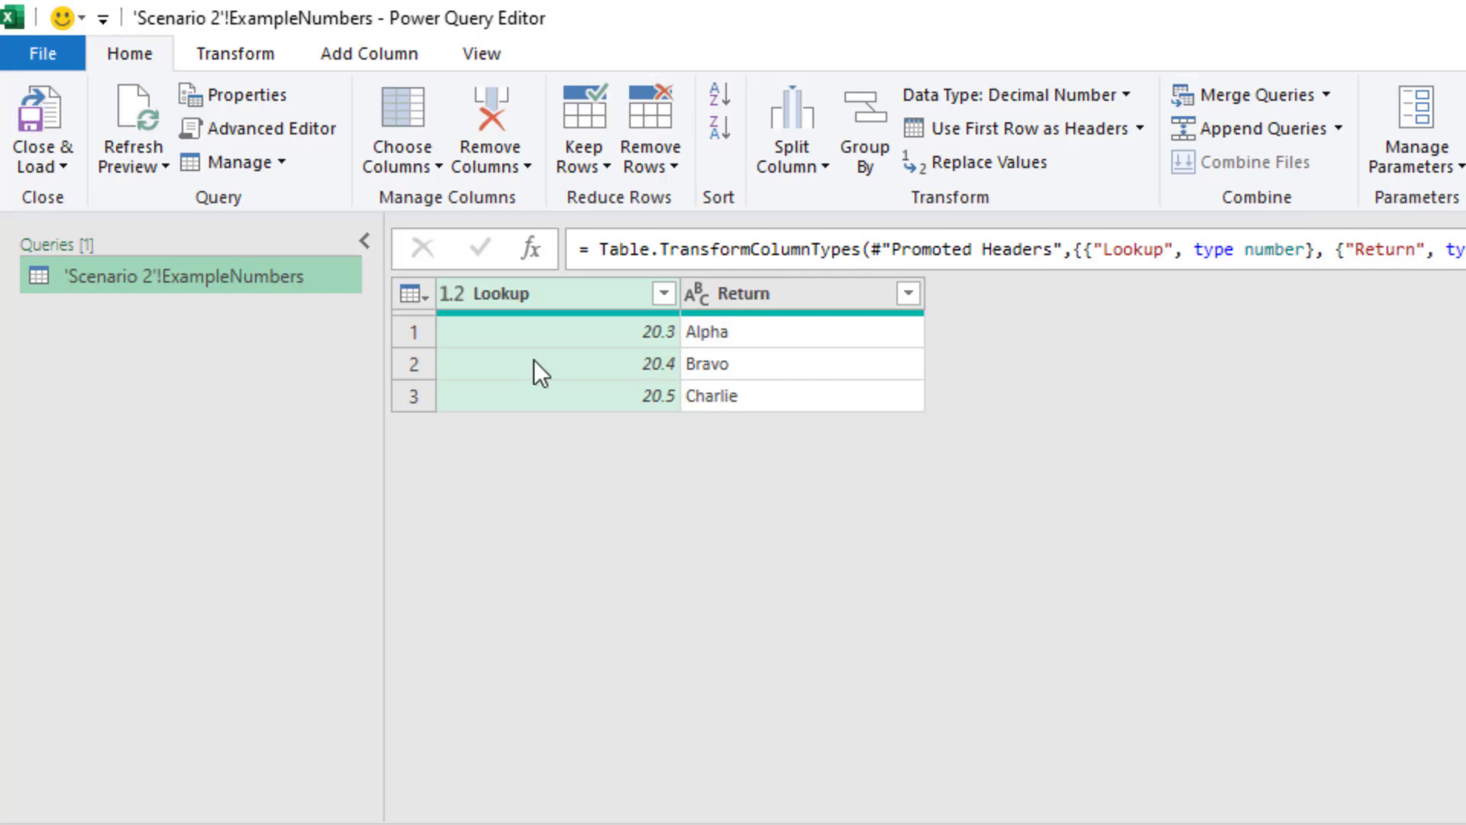
{"action": "left_click", "coordinate": [534, 359]}
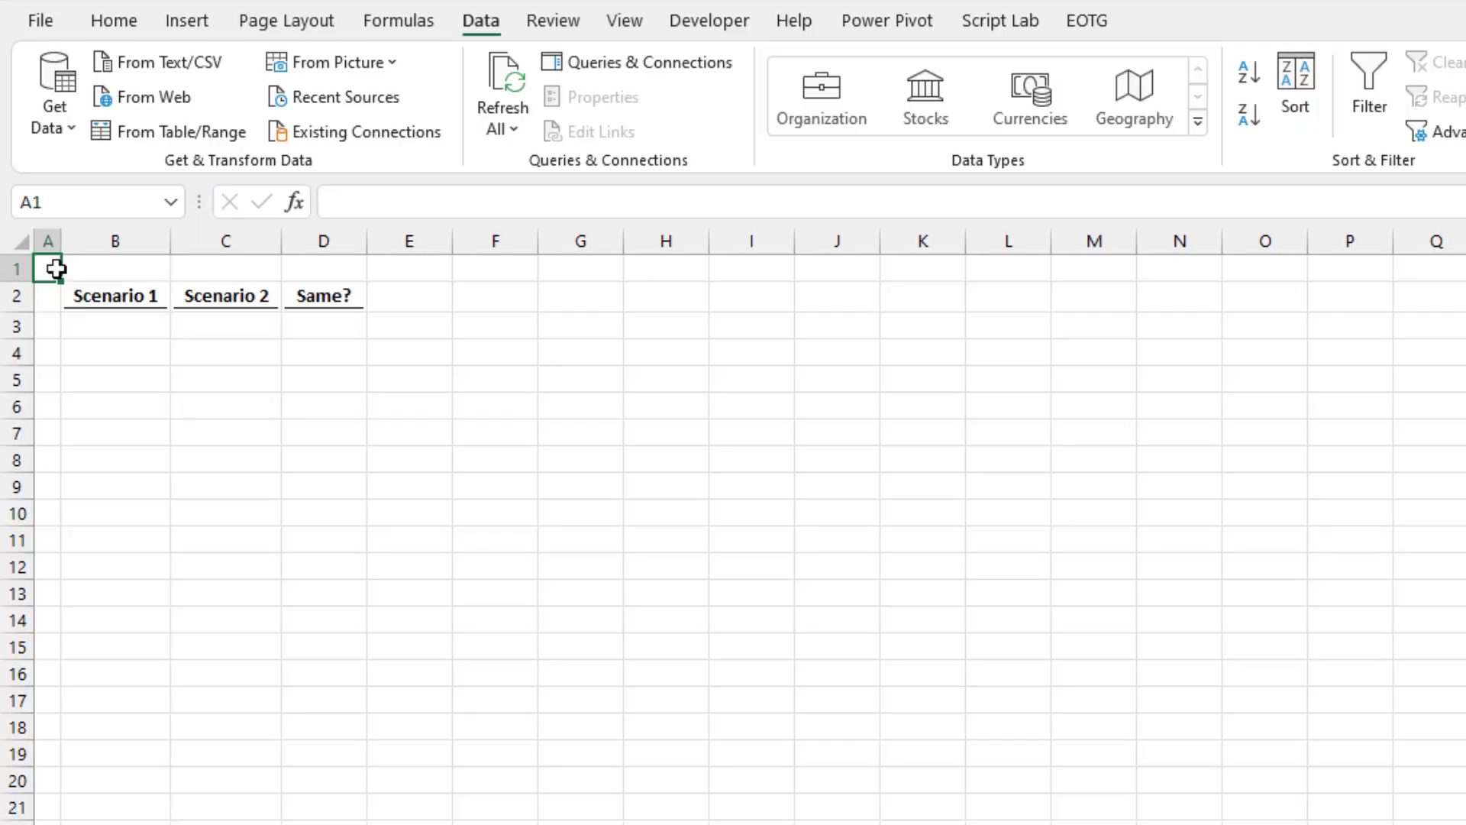
- Enter 20.4 under Scenario 1 in B3 and =20.3+0.1 under Scenario 2 in C3
{"action": "left_click", "coordinate": [123, 326]}
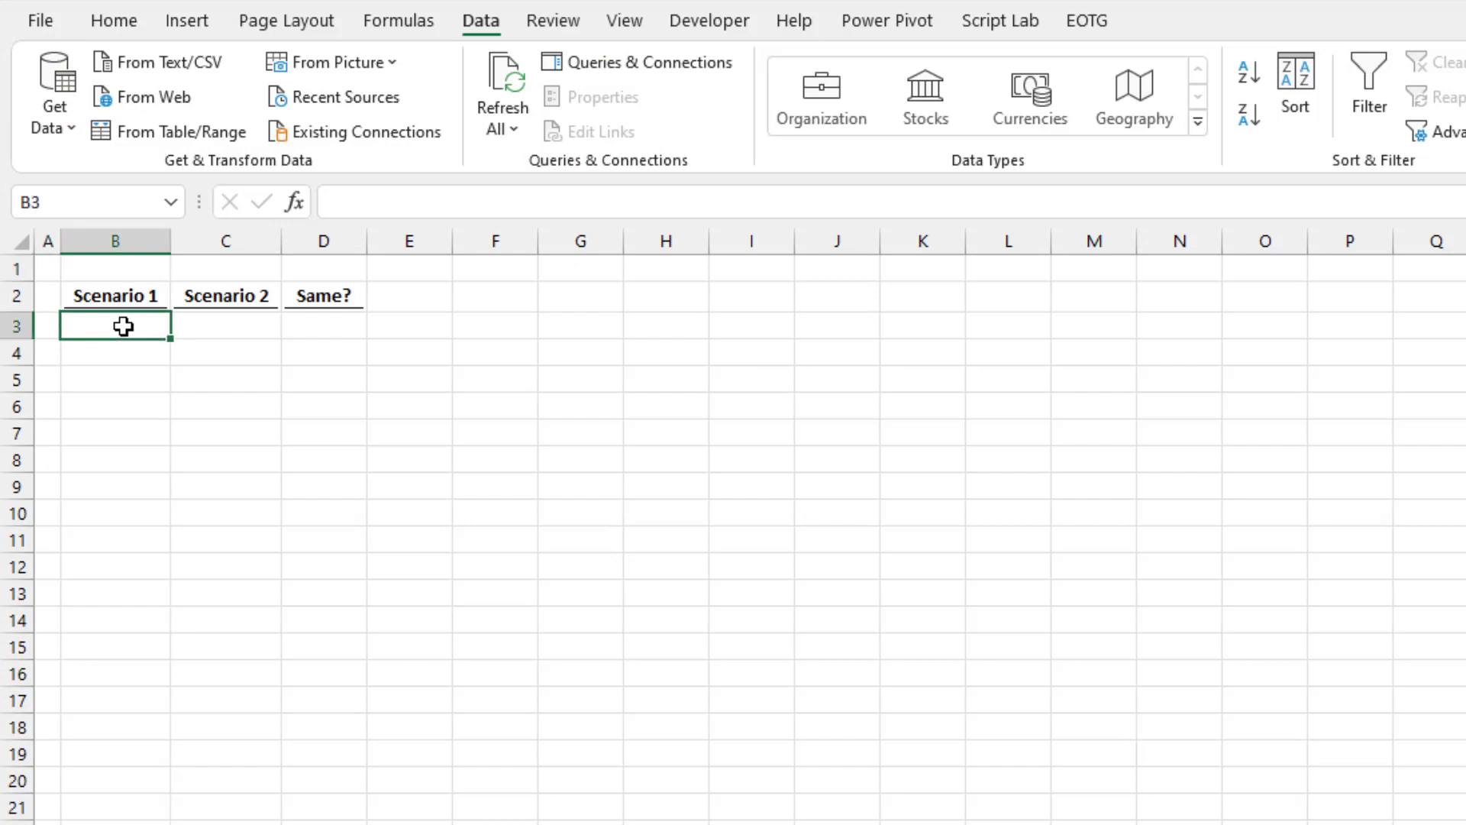
{"action": "type", "text": "20.4"}
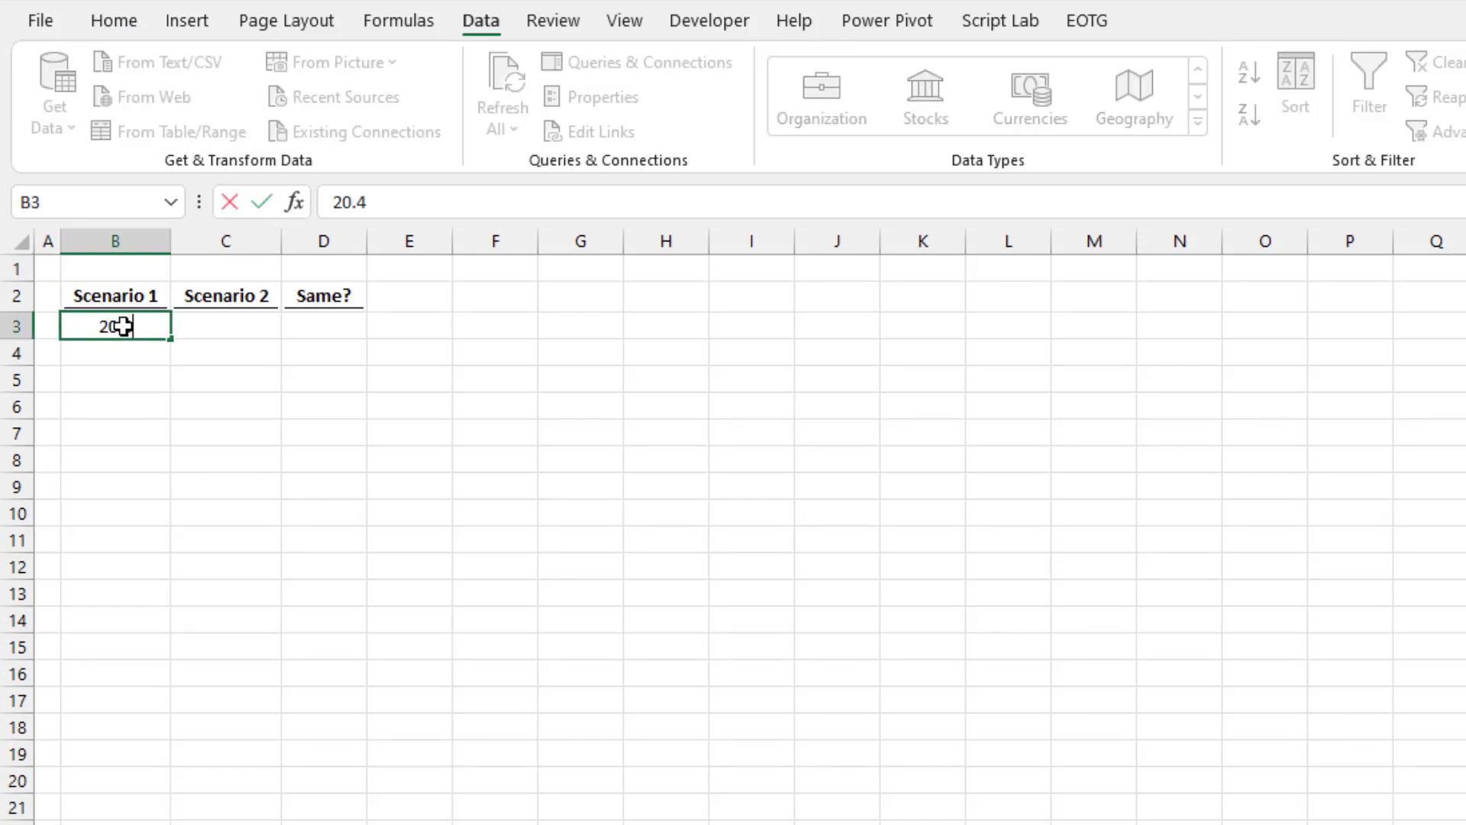
{"action": "key", "text": "Return"}
{"action": "key", "text": "Up"}
{"action": "key", "text": "Right"}
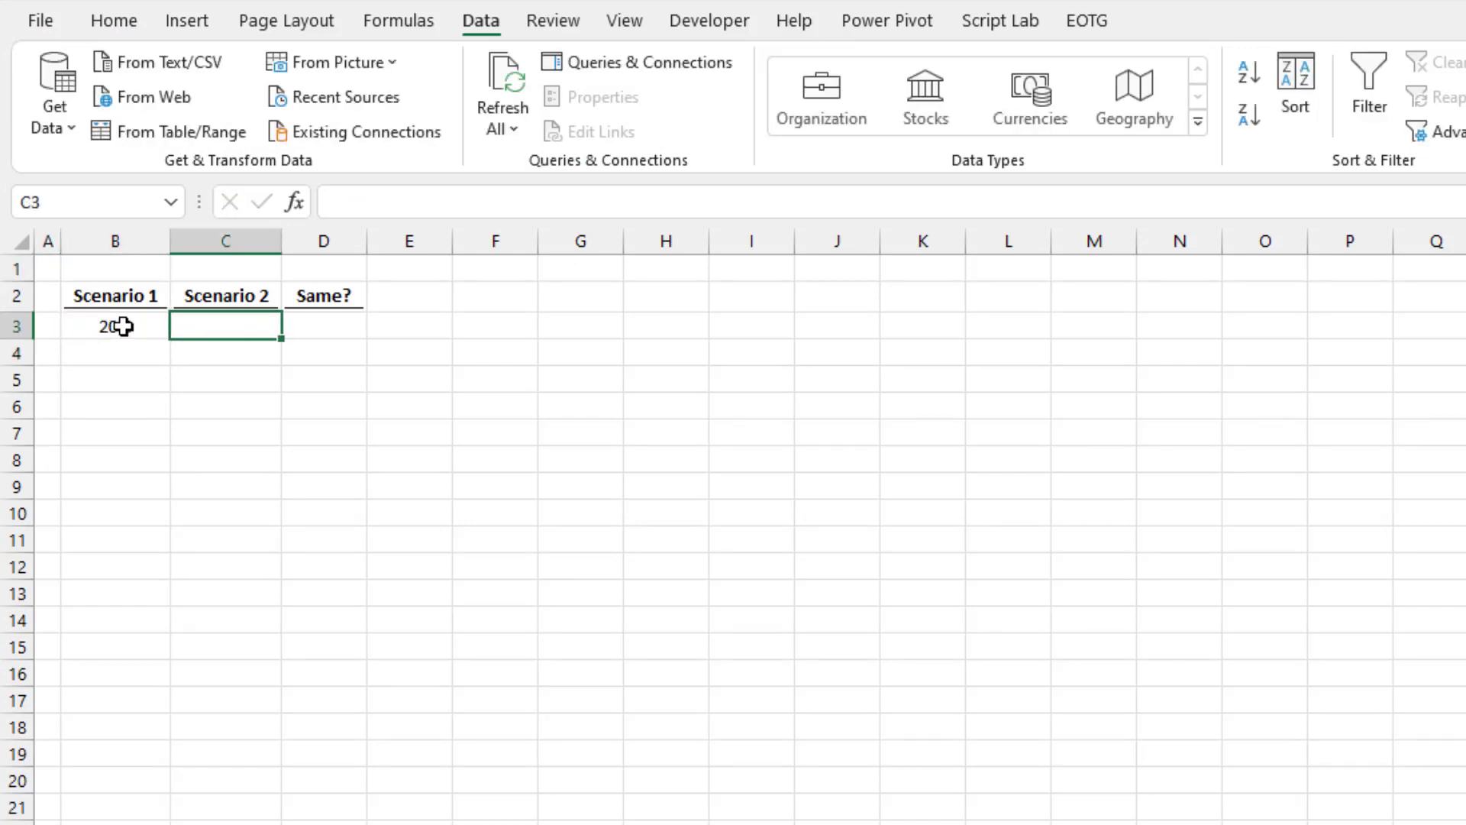
{"action": "type", "text": "=20"}
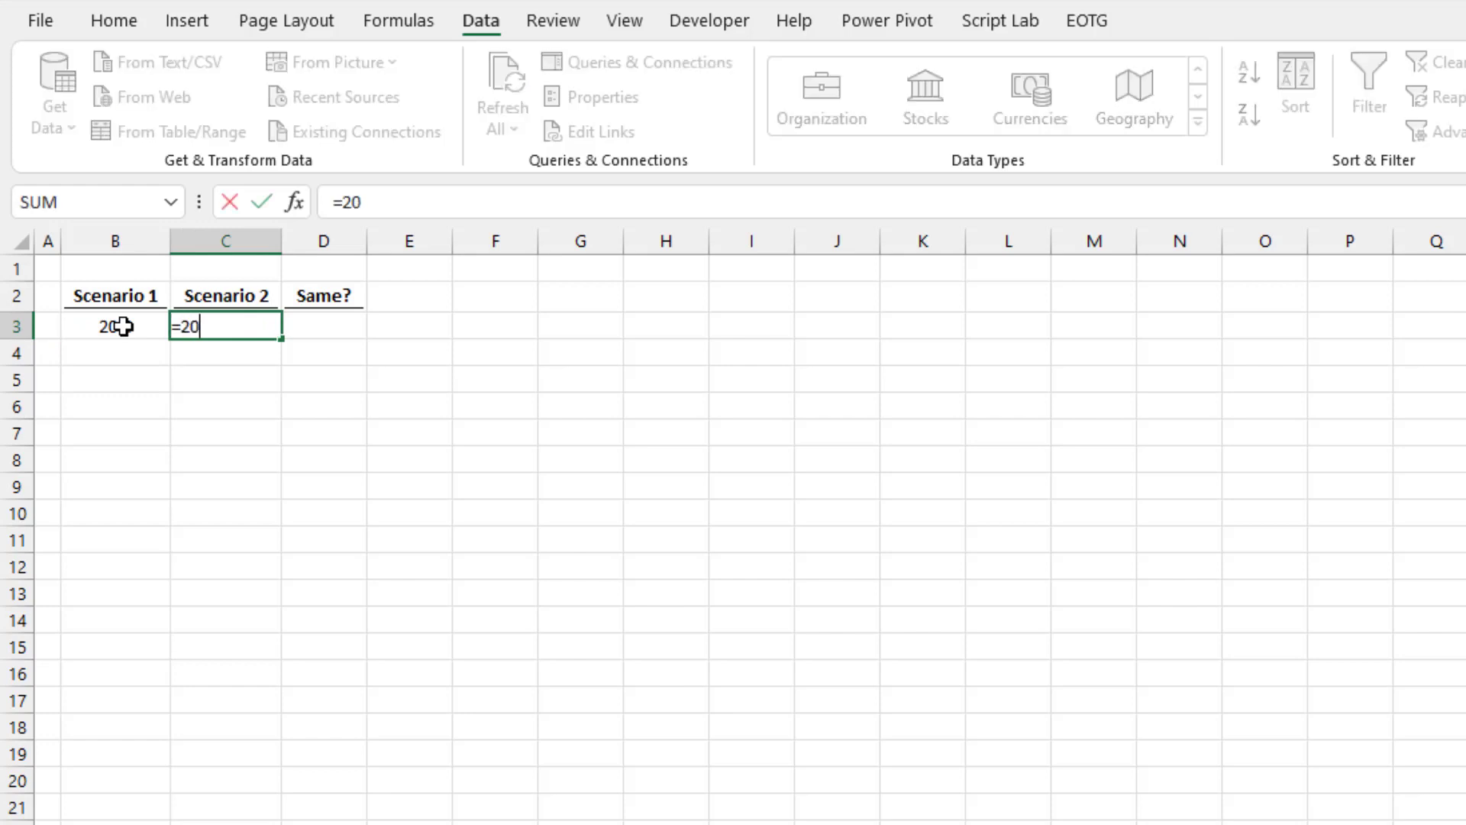
{"action": "type", "text": ".3+0.1"}
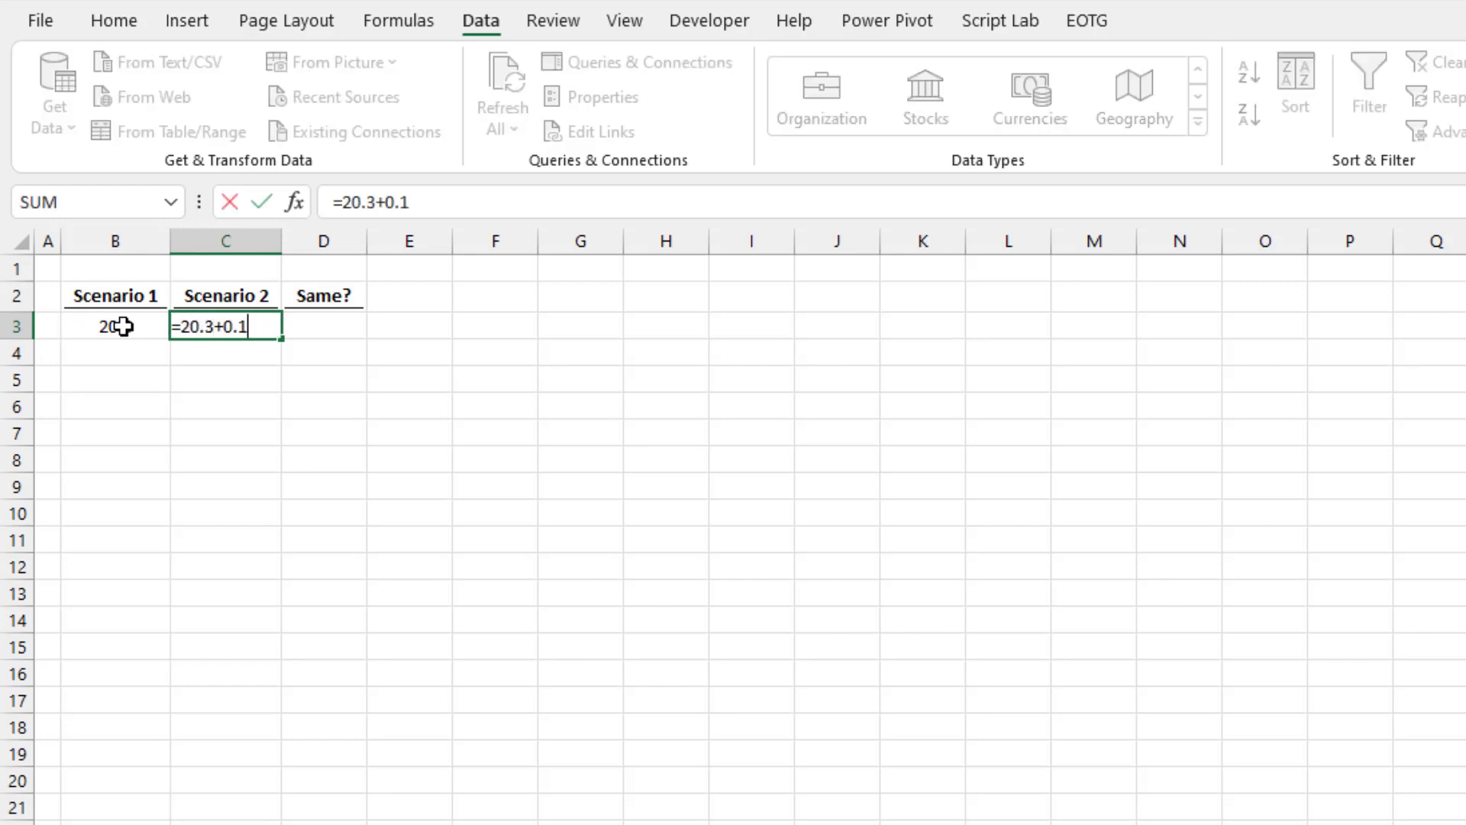
{"action": "key", "text": "Return"}
- Add a comparison formula =B3=C3 in the Same? cell D3
{"action": "key", "text": "Up"}
{"action": "key", "text": "Right"}
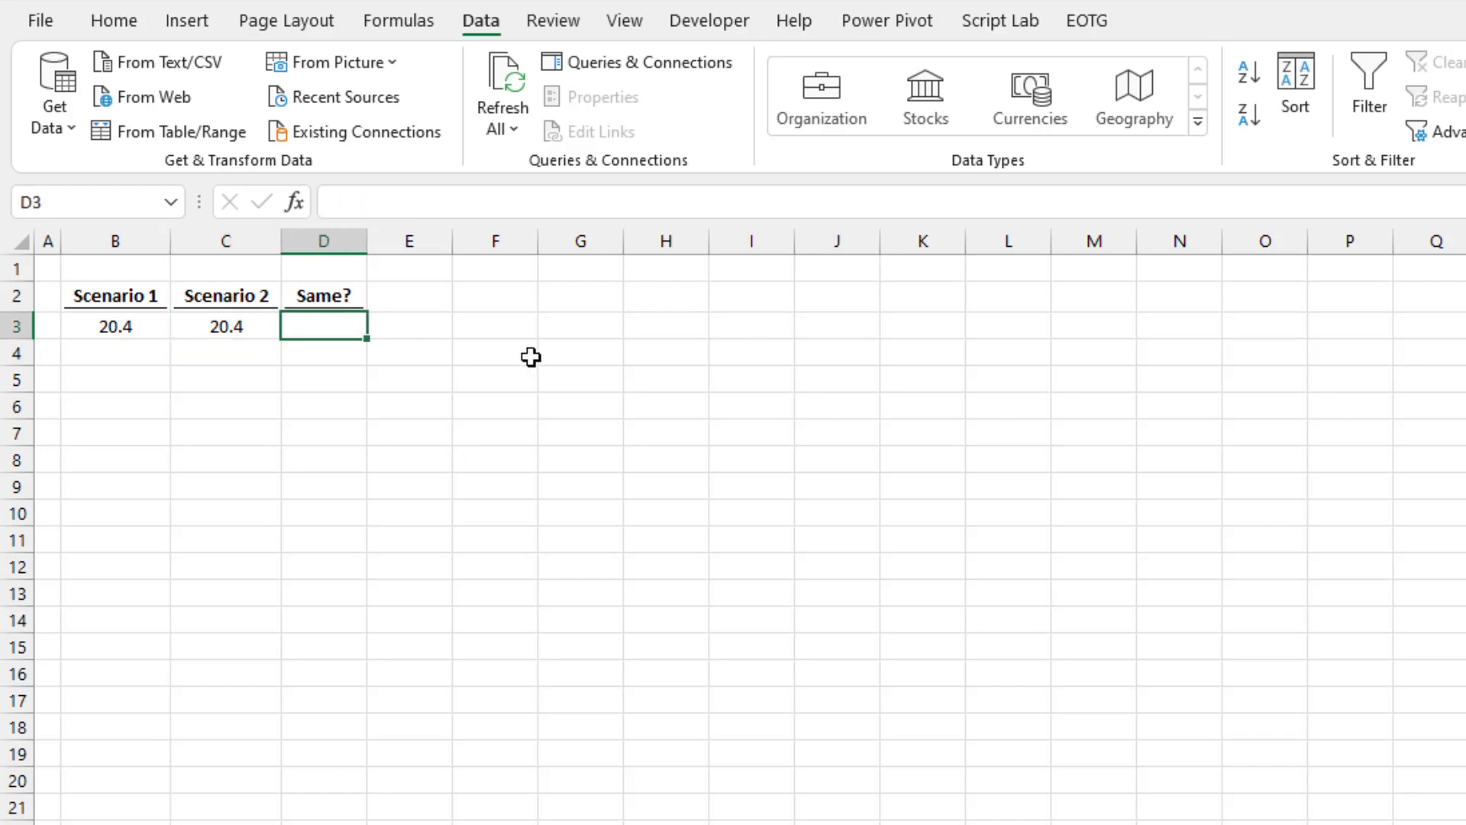
{"action": "type", "text": "="}
{"action": "key", "text": "Left"}
{"action": "key", "text": "Left"}
{"action": "type", "text": "="}
{"action": "key", "text": "Left"}
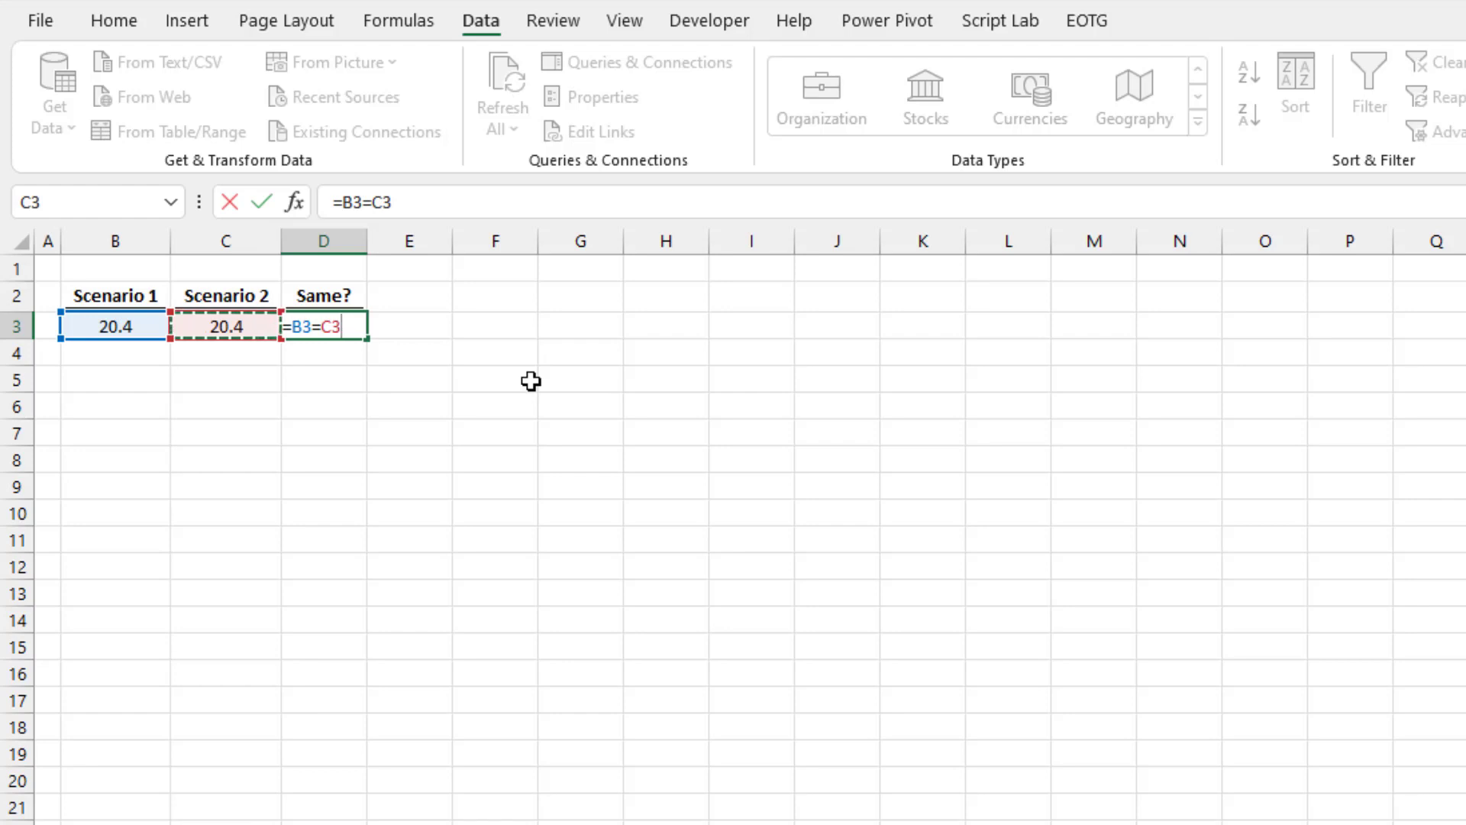
{"action": "key", "text": "Return"}
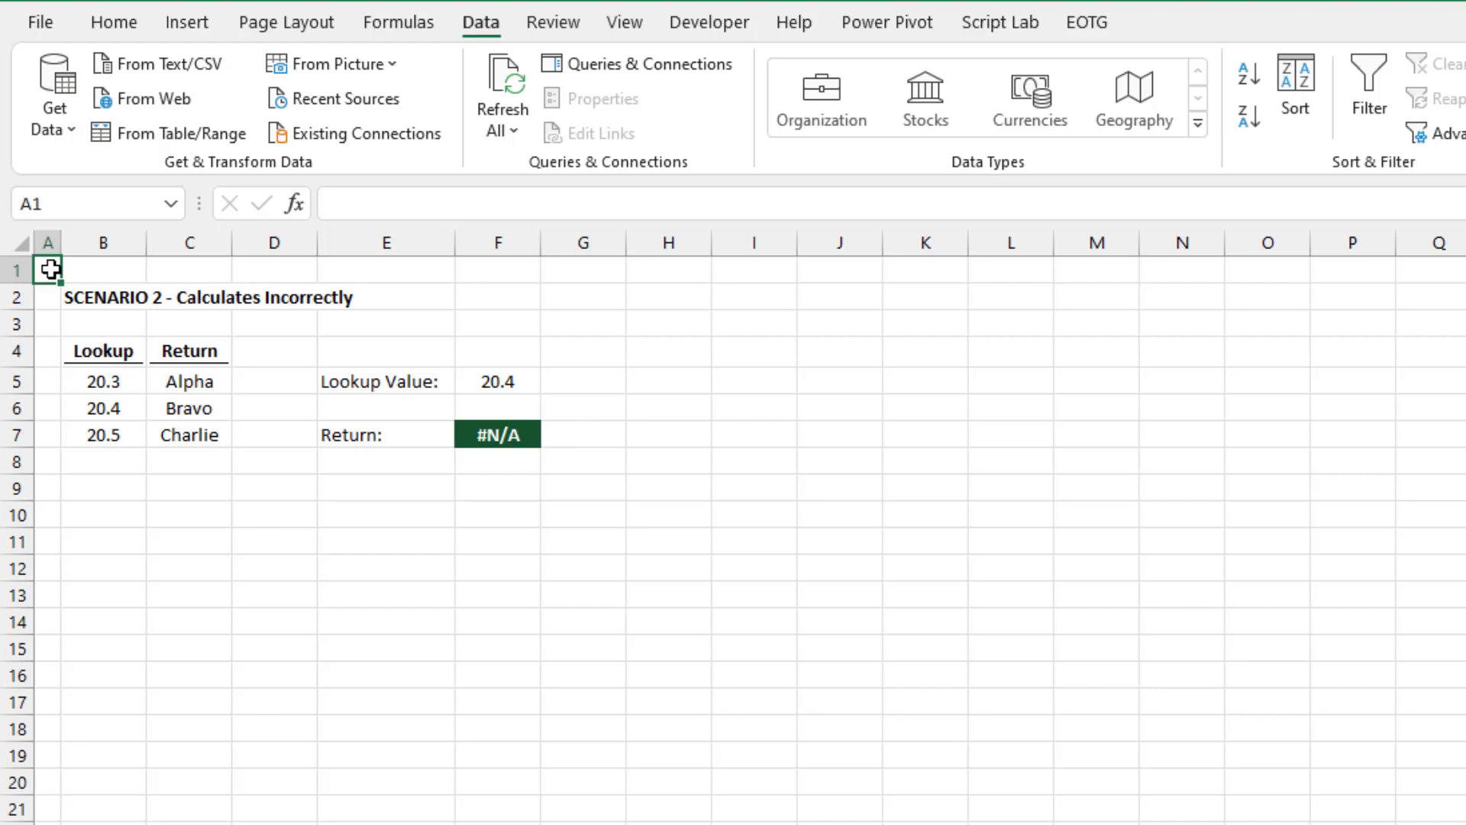
{"action": "left_click", "coordinate": [104, 409]}
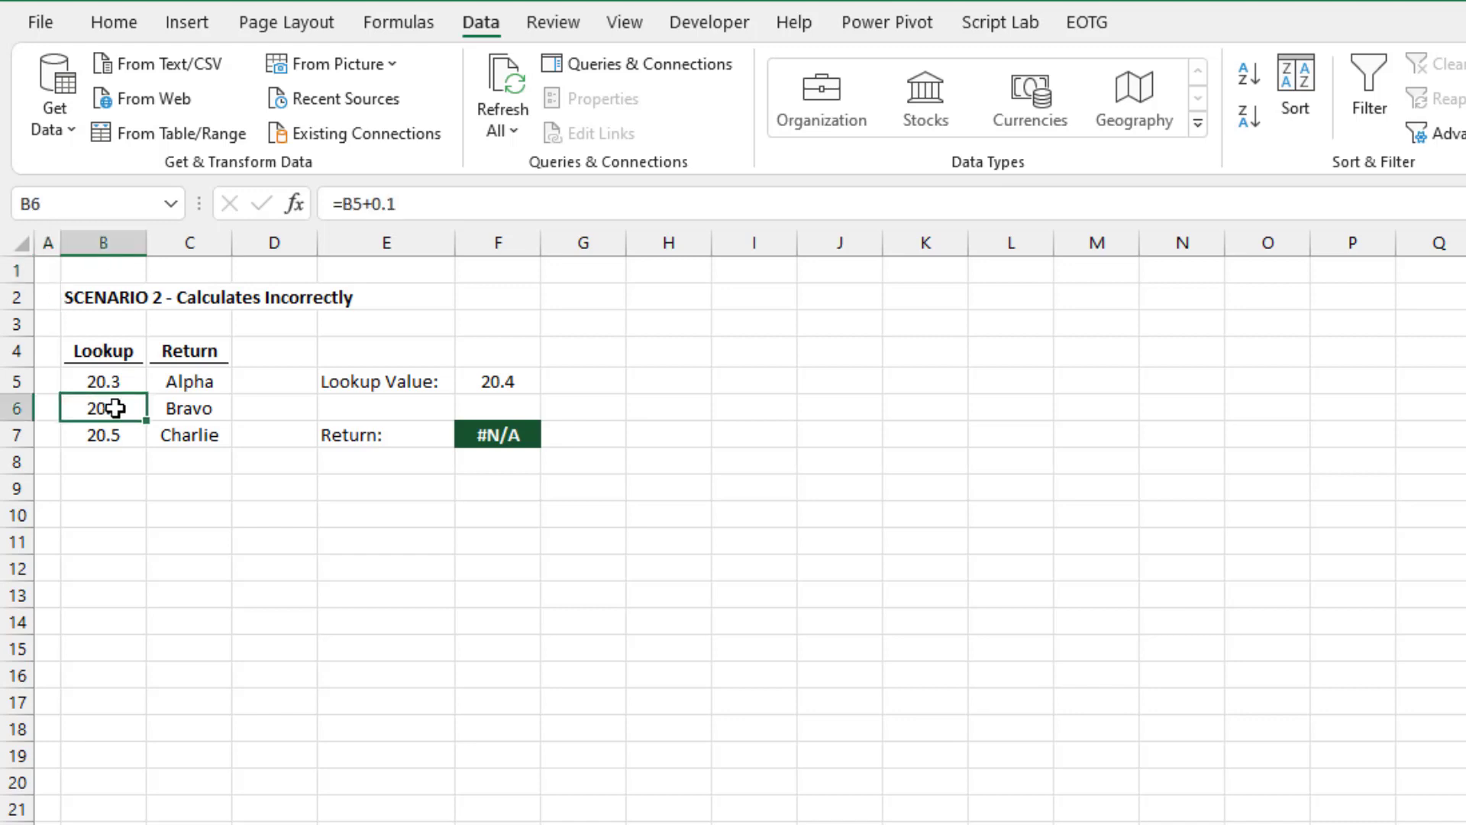
{"action": "left_click", "coordinate": [343, 205]}
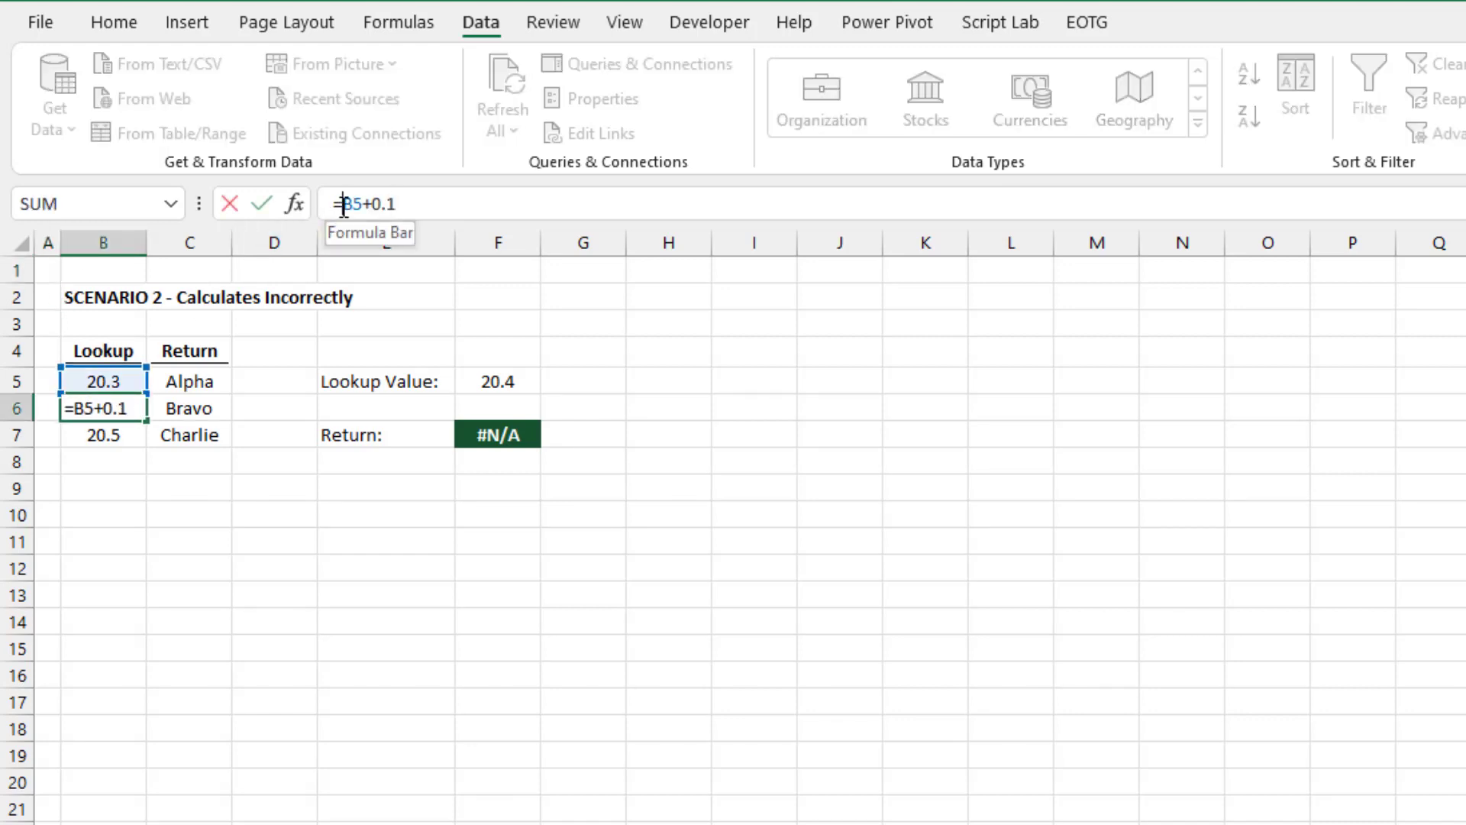
{"action": "type", "text": "ROUND("}
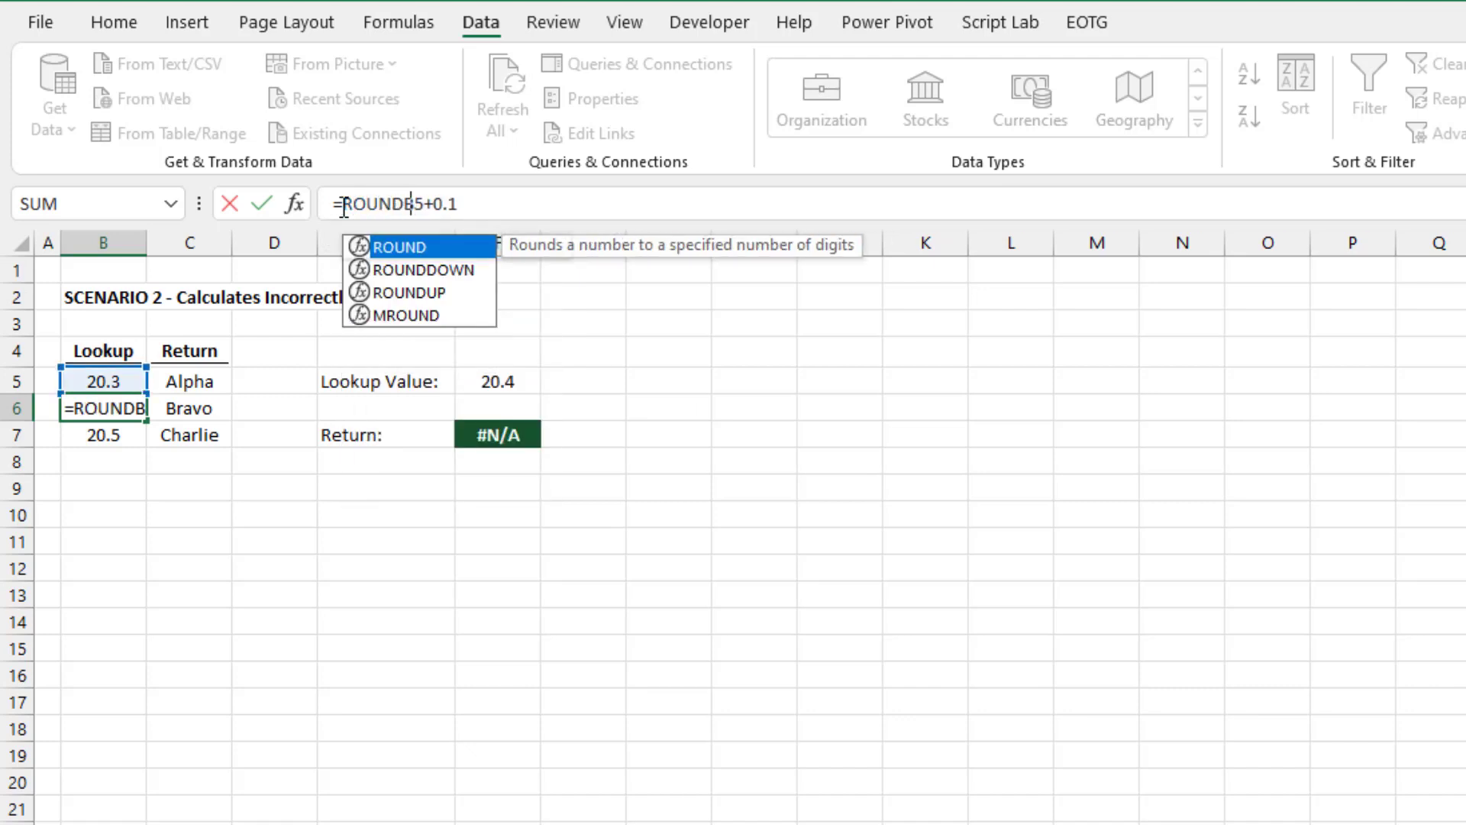
{"action": "left_click", "coordinate": [522, 203]}
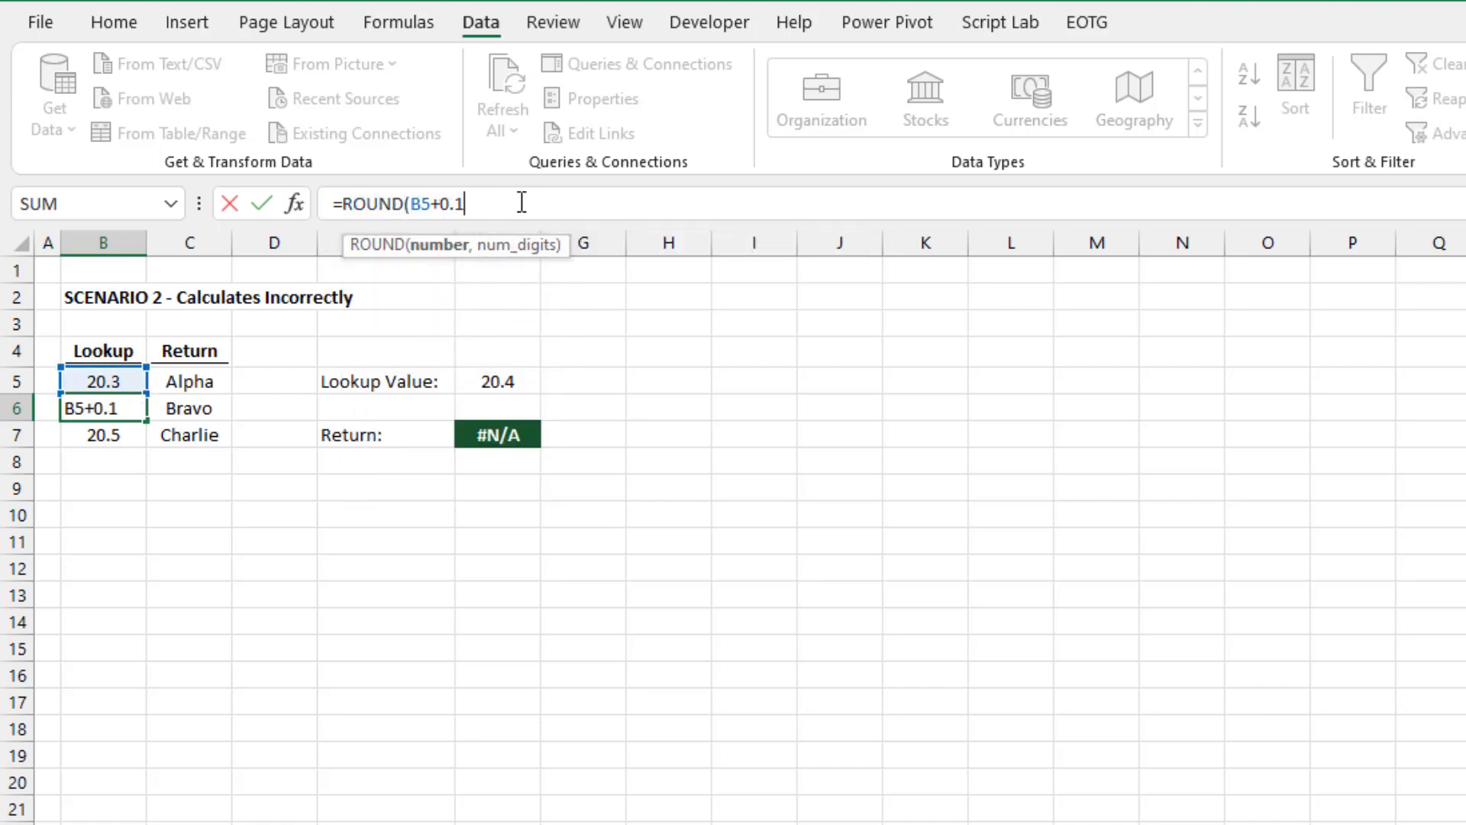
{"action": "type", "text": ",1)"}
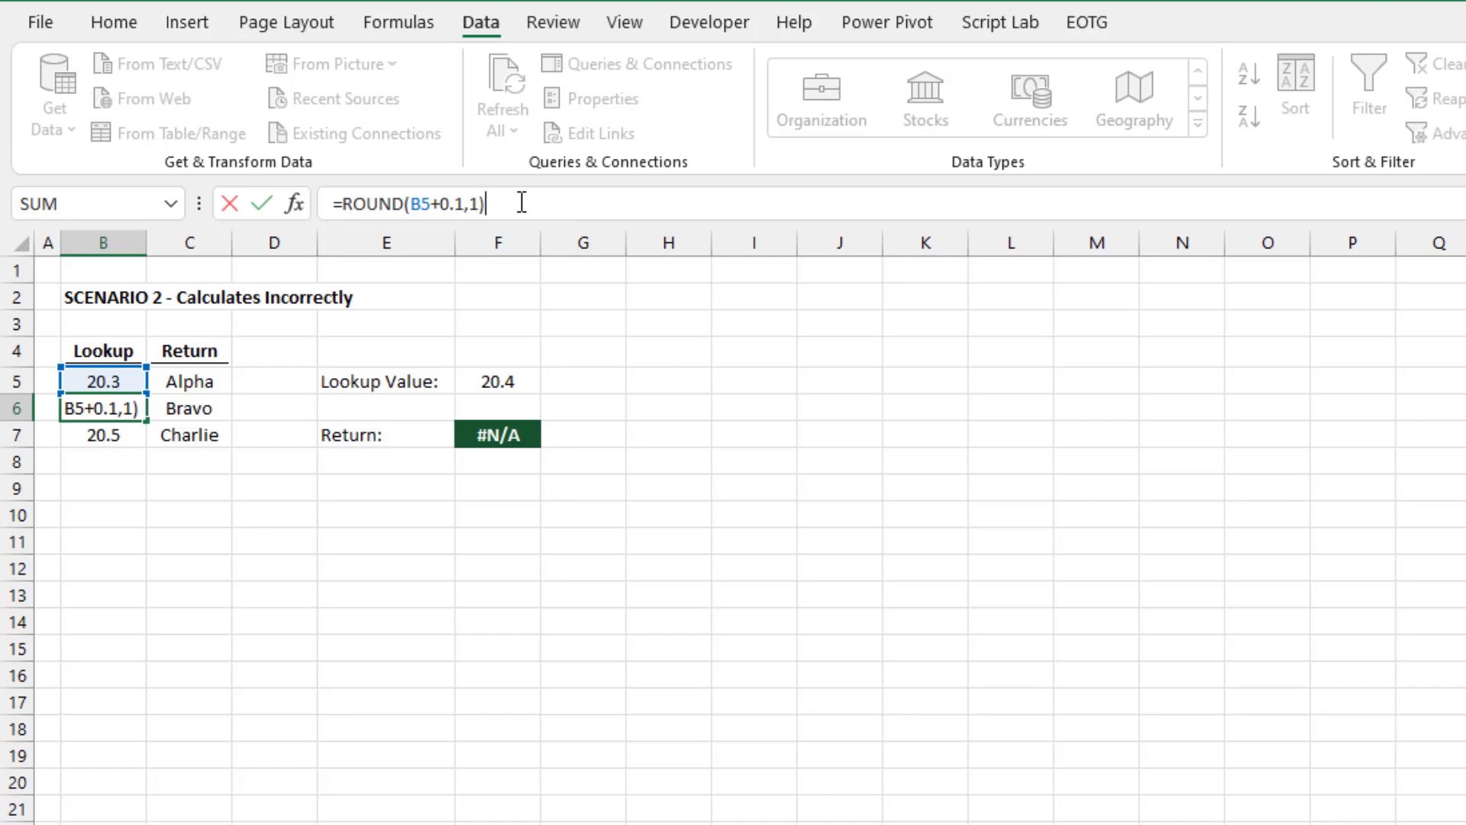
{"action": "key", "text": "Return"}
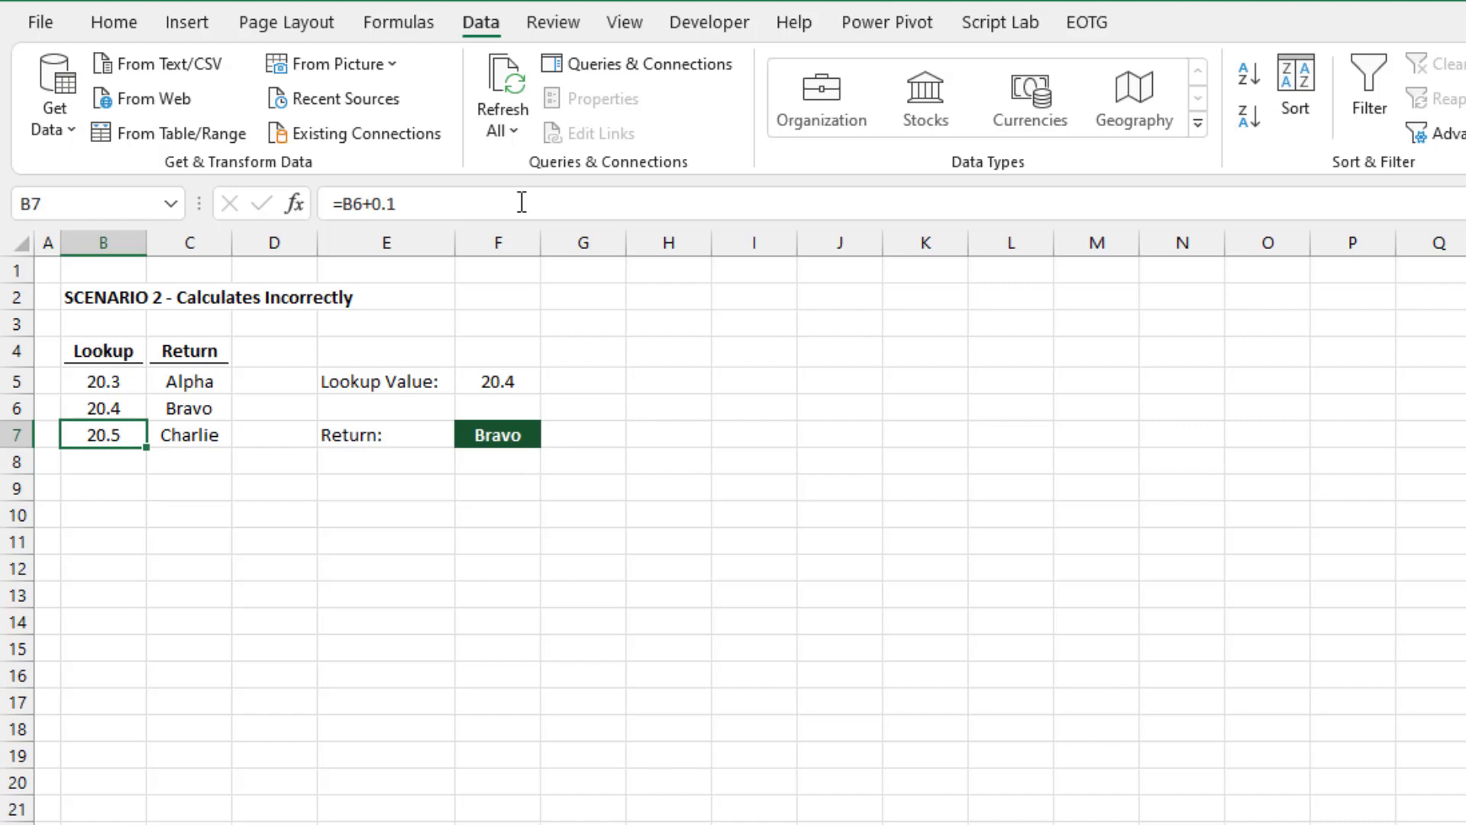
{"action": "key", "text": "ctrl+z"}
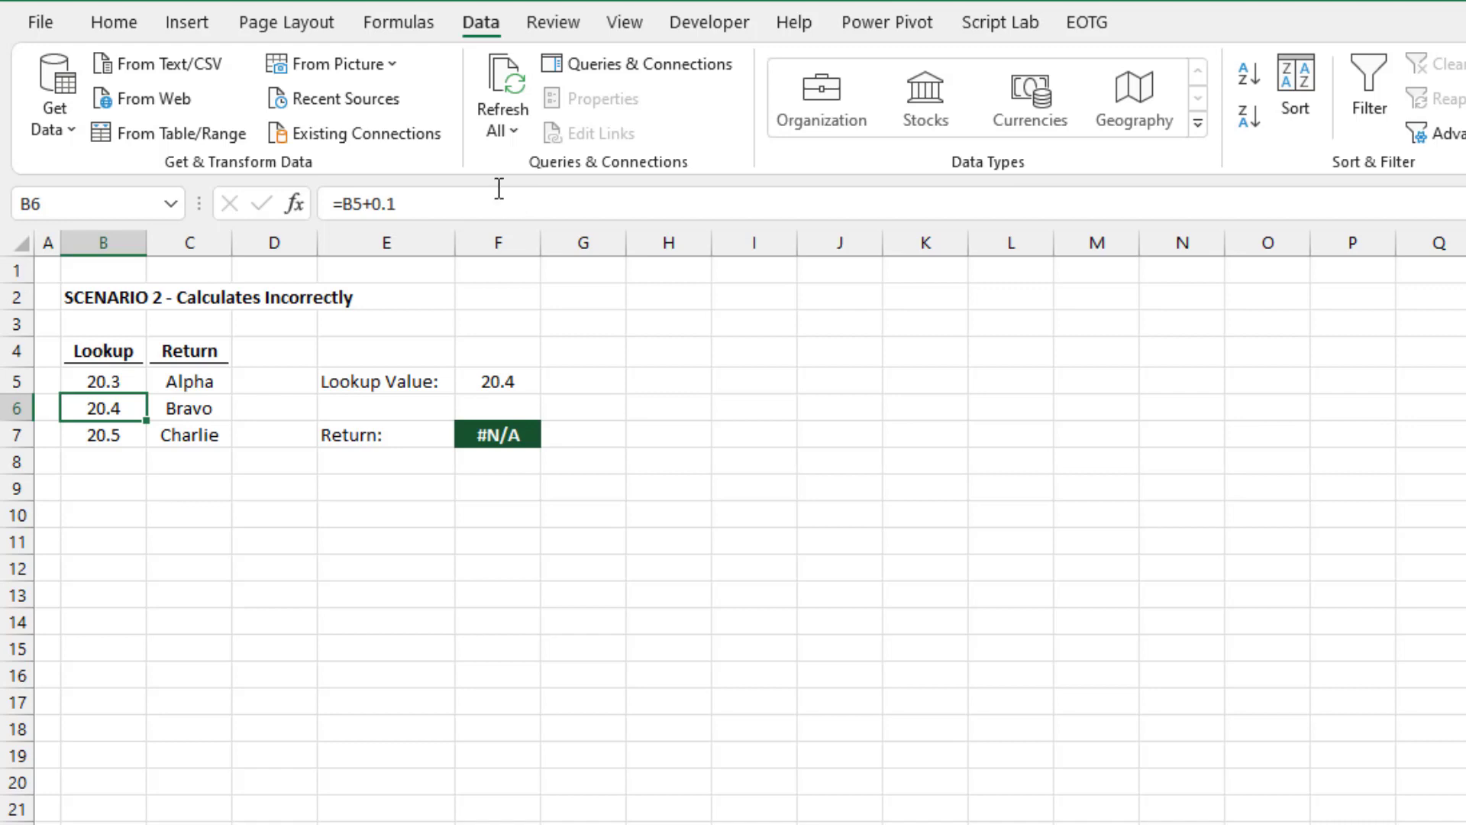
- Open Excel Options on the Advanced page and scroll to the 'When calculating this workbook' settings
{"action": "left_click", "coordinate": [57, 25]}
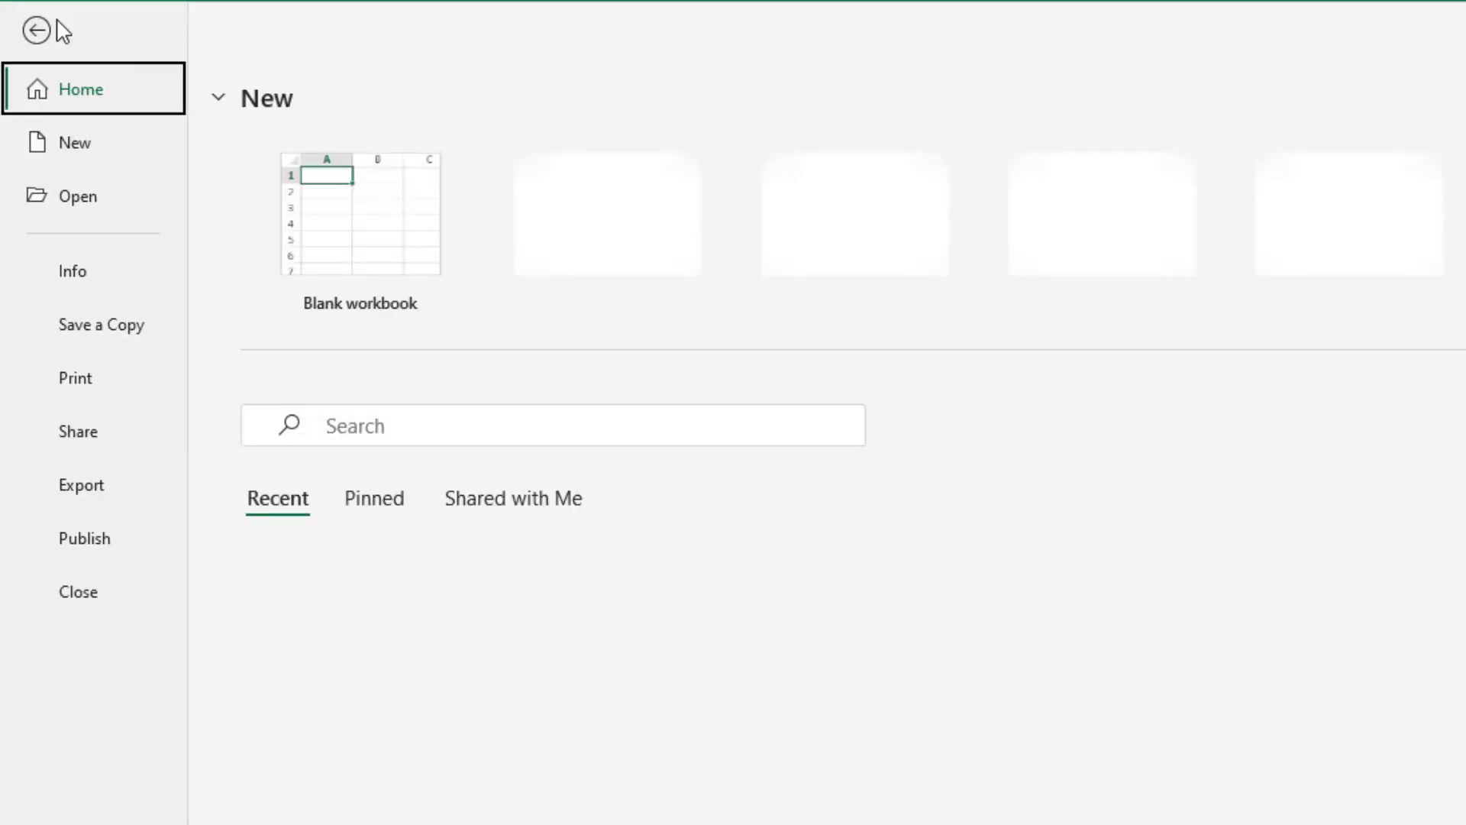
{"action": "left_click", "coordinate": [32, 30]}
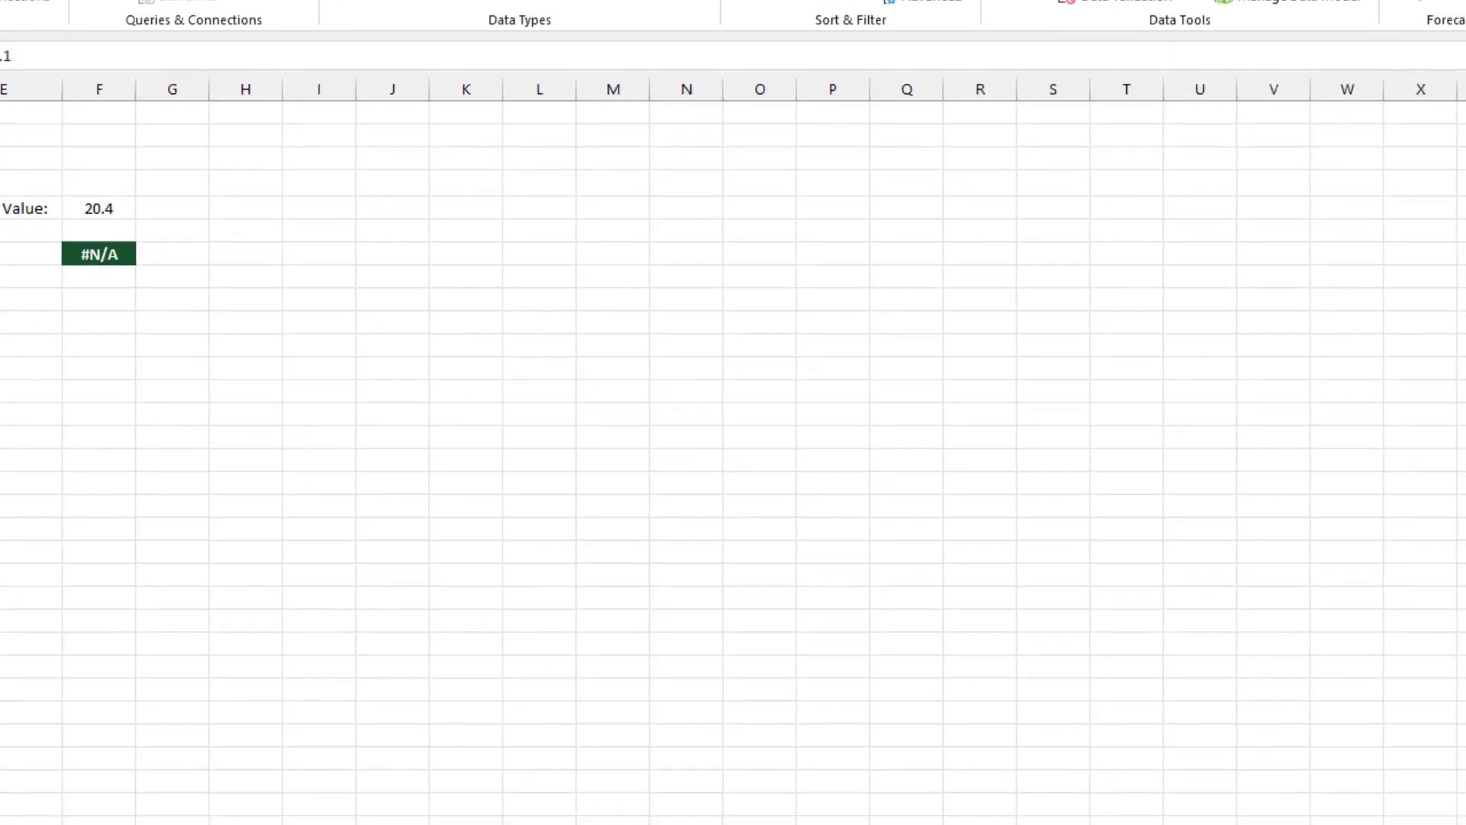
{"action": "key", "text": "alt+f"}
{"action": "key", "text": "t"}
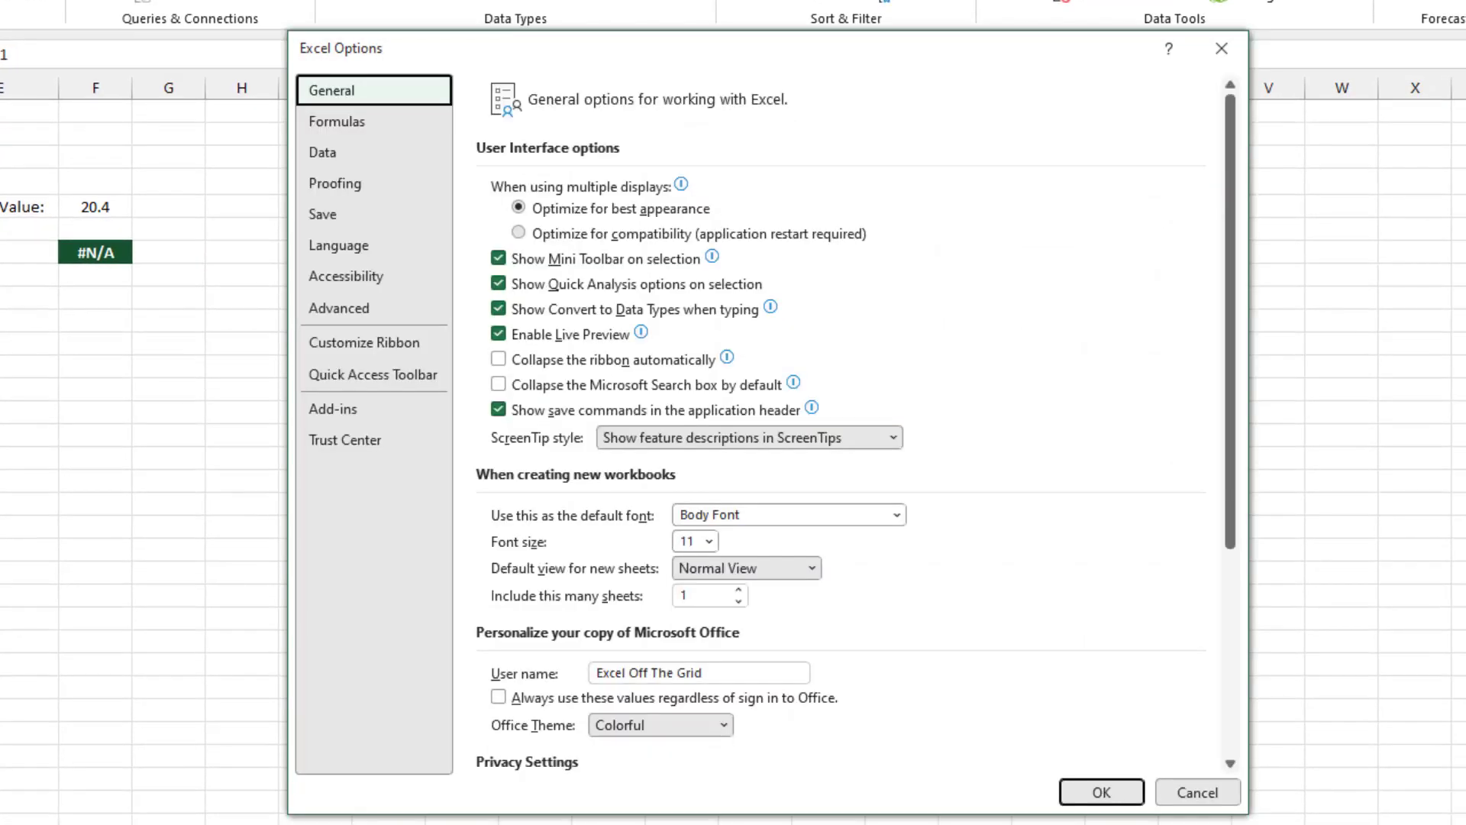
{"action": "left_click", "coordinate": [342, 302]}
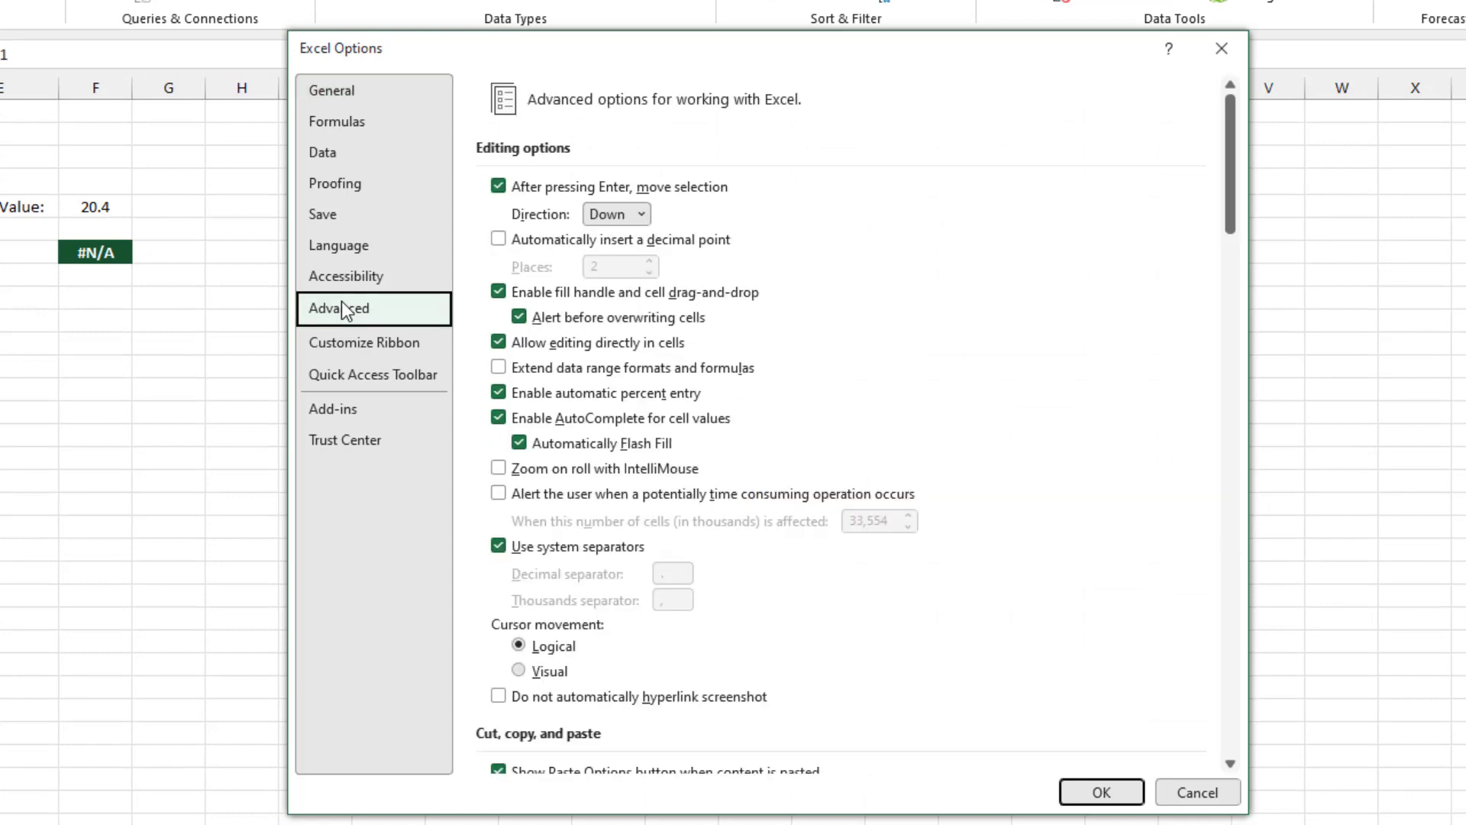
{"action": "left_click_drag", "start_coordinate": [1235, 186], "coordinate": [1222, 642]}
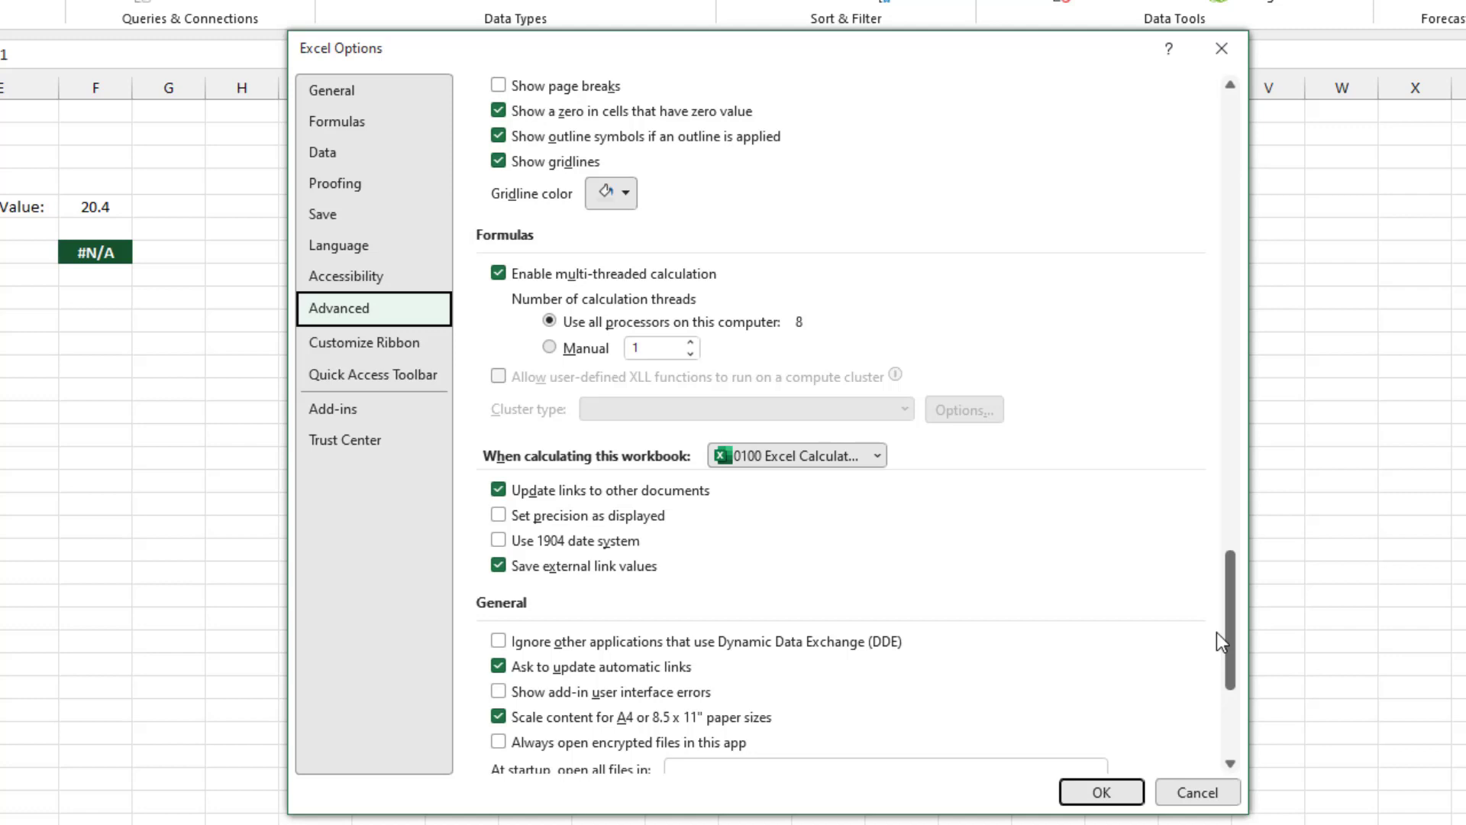
- Tick Set precision as displayed and accept the permanent accuracy-loss warning
{"action": "left_click", "coordinate": [499, 515]}
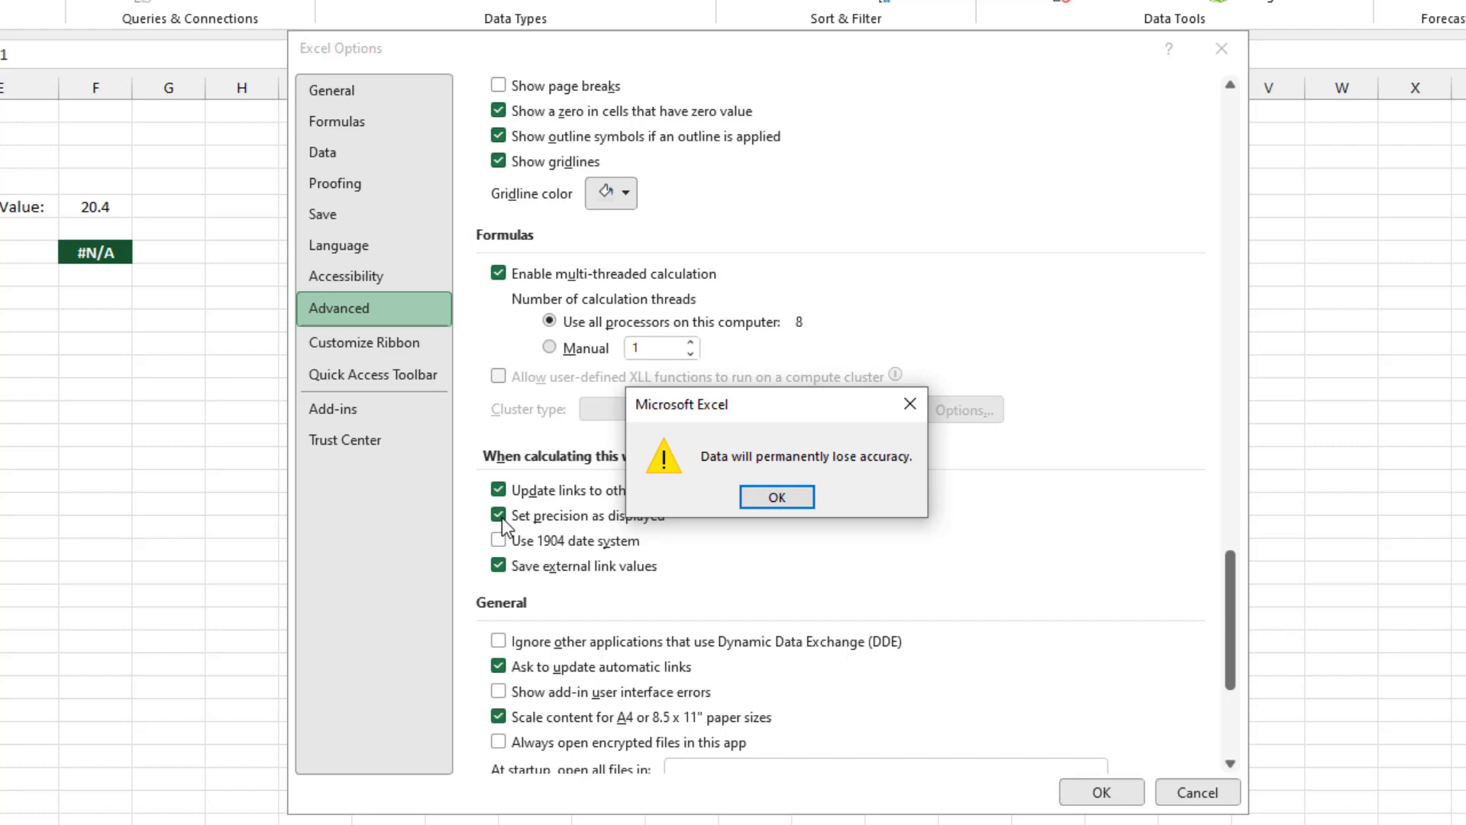
{"action": "left_click", "coordinate": [755, 500]}
- Close Excel Options with OK and inspect F7, whose VLOOKUP now returns Bravo
{"action": "left_click", "coordinate": [1105, 792]}
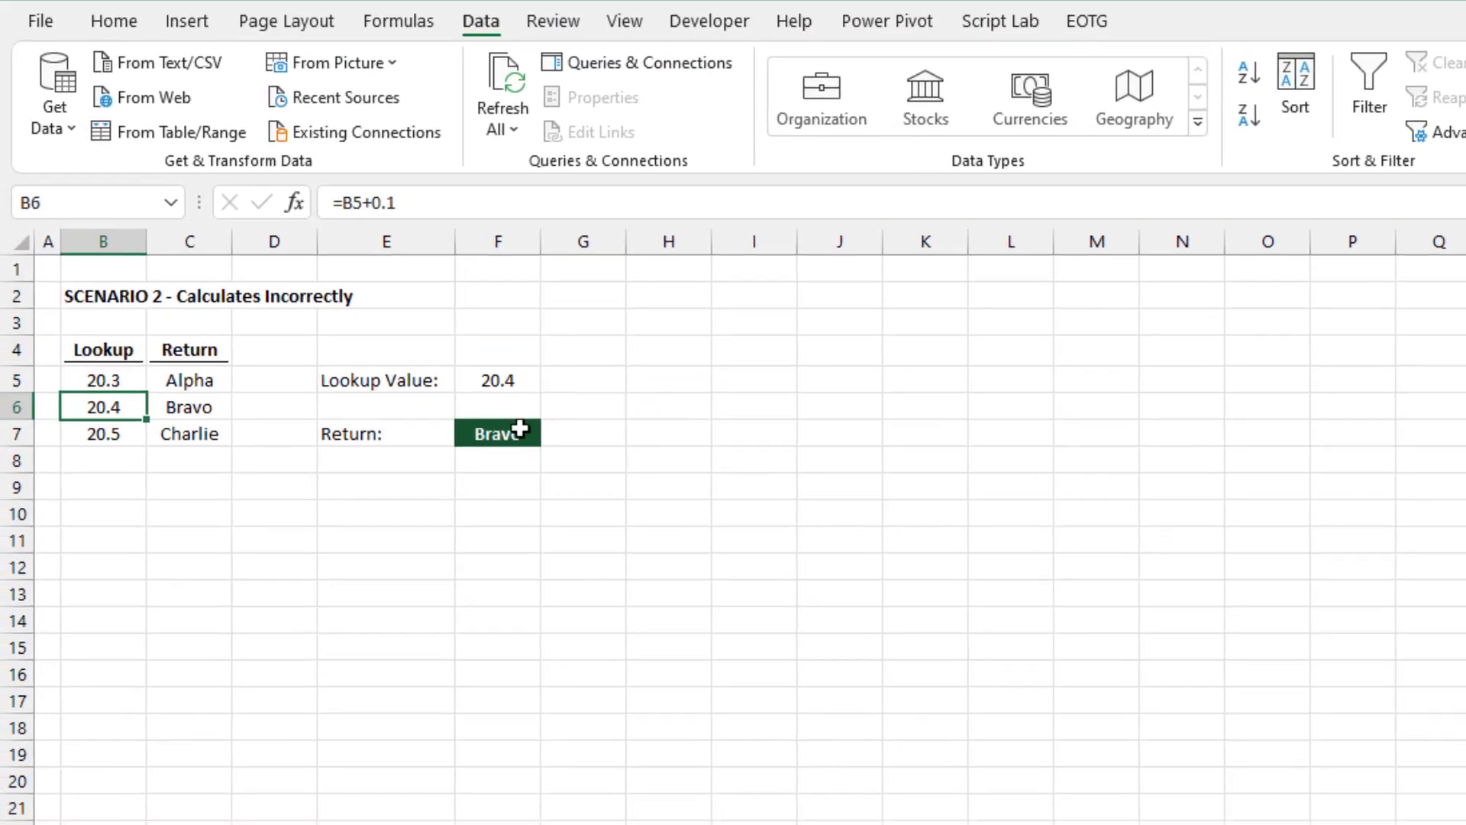
{"action": "left_click", "coordinate": [168, 285]}
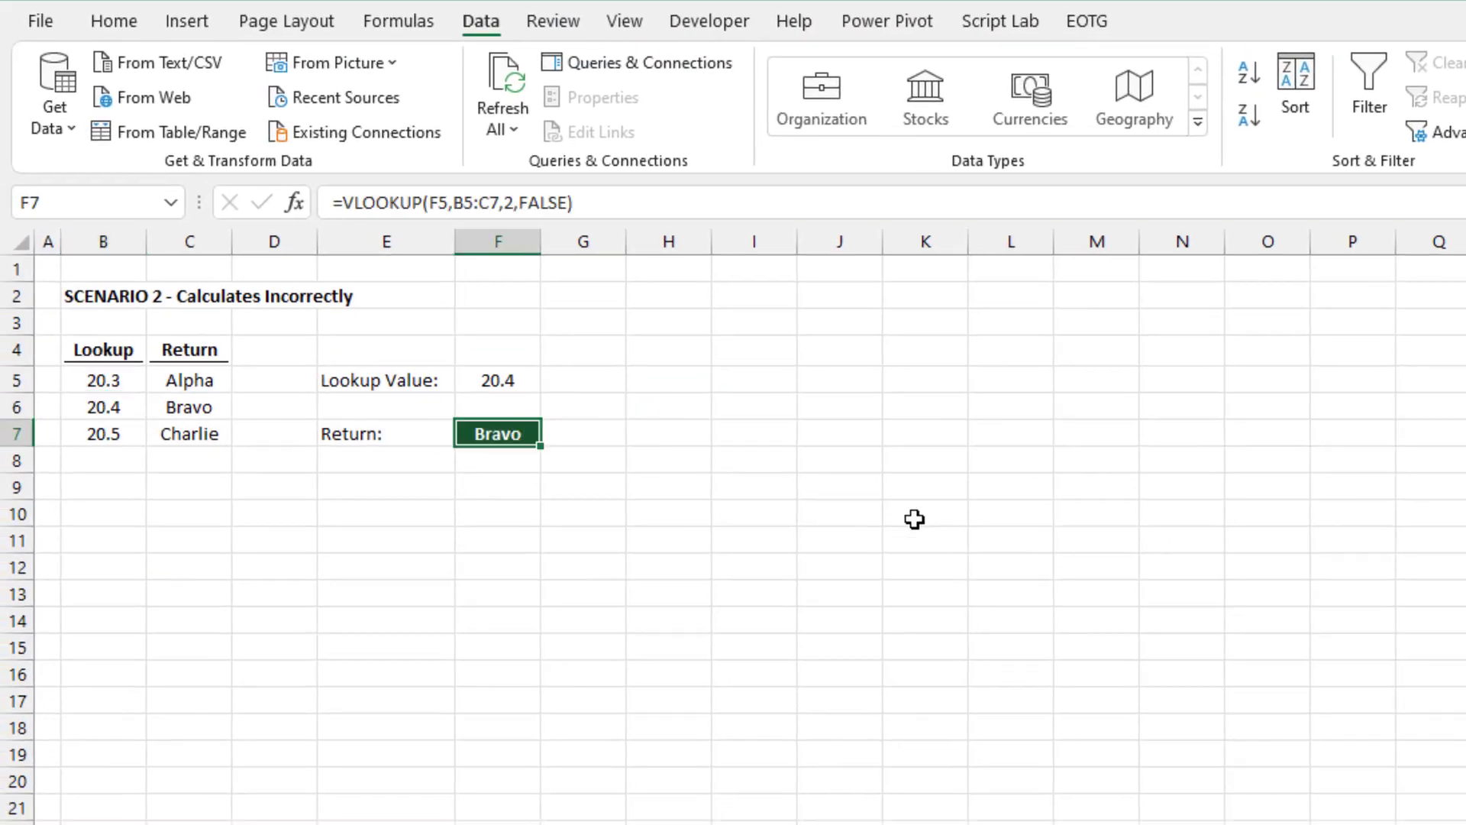